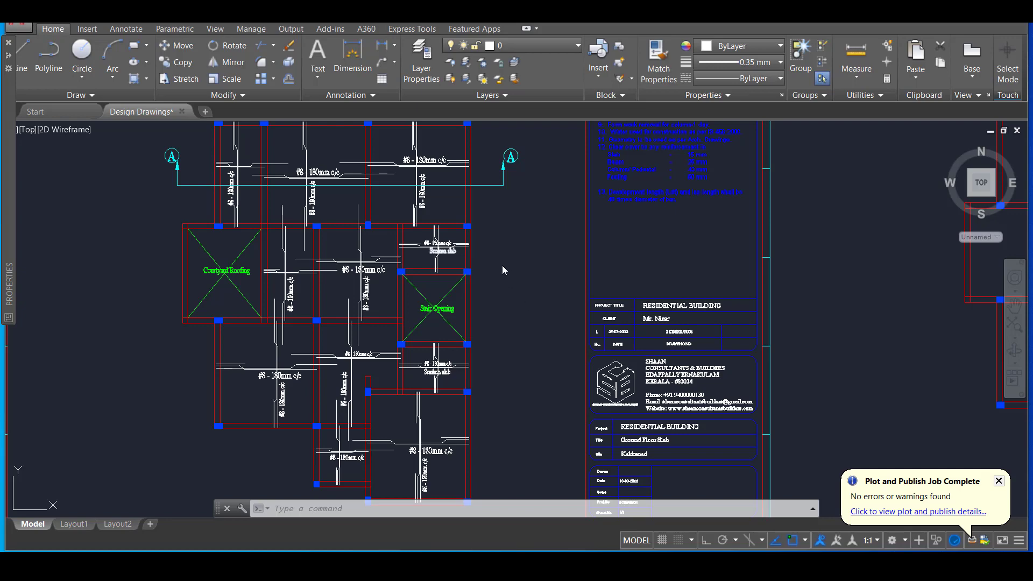
Pan across the drawings and zoom in on the upper slab panels' #8 - 180mm c/c bars.
{"action": "scroll", "coordinate": [728, 230], "scroll_direction": "down", "scroll_amount": 3}
{"action": "middle_click_drag", "start_coordinate": [728, 230], "coordinate": [588, 277]}
{"action": "scroll", "coordinate": [588, 276], "scroll_direction": "up", "scroll_amount": 5}
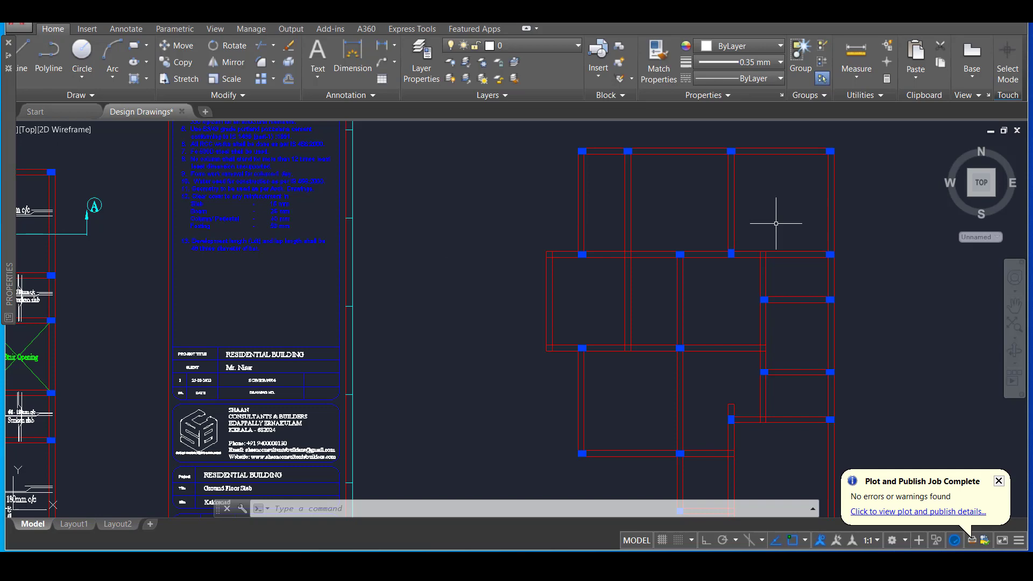
{"action": "scroll", "coordinate": [776, 223], "scroll_direction": "down", "scroll_amount": 2}
{"action": "scroll", "coordinate": [201, 269], "scroll_direction": "up", "scroll_amount": 3}
{"action": "mouse_move", "coordinate": [200, 269]}
{"action": "middle_mouse_down"}
{"action": "mouse_move", "coordinate": [186, 246]}
{"action": "mouse_move", "coordinate": [266, 257]}
{"action": "mouse_move", "coordinate": [310, 323]}
{"action": "middle_mouse_up"}
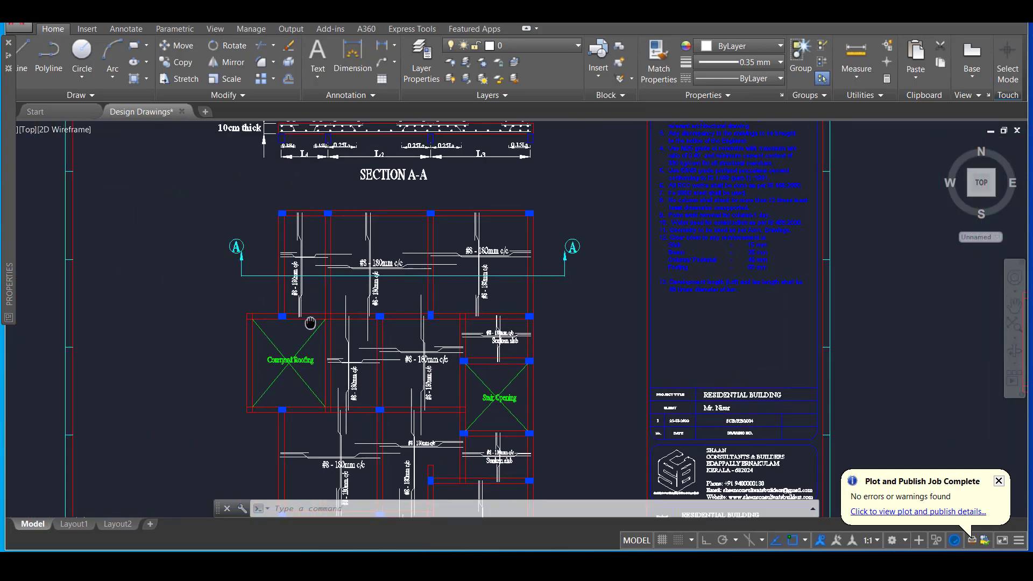
{"action": "scroll", "coordinate": [493, 261], "scroll_direction": "up", "scroll_amount": 1}
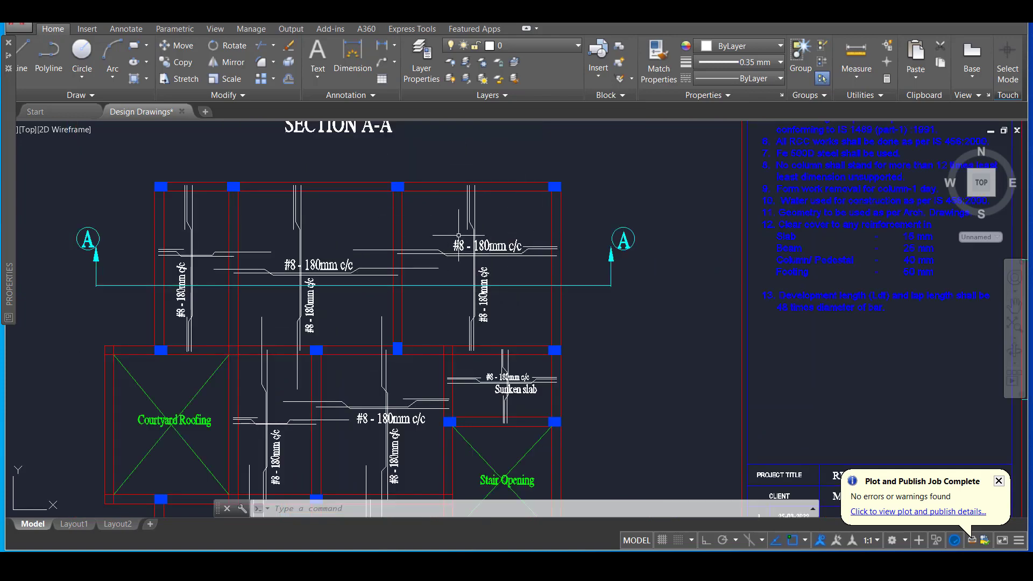
{"action": "scroll", "coordinate": [458, 236], "scroll_direction": "up", "scroll_amount": 1}
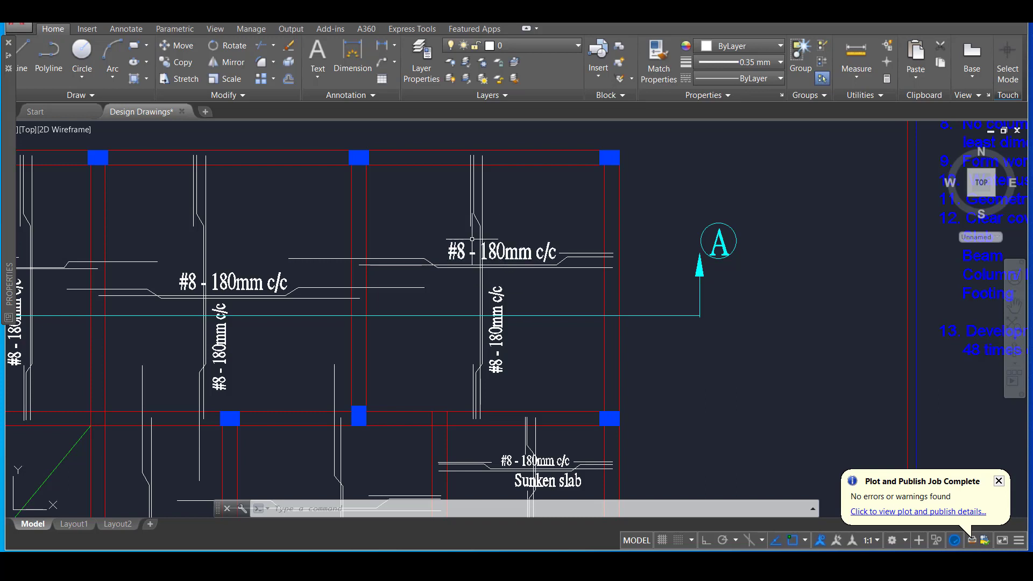
Frame the lower panels and zoom past the Sunken slab onto the neighbouring panel's cranked bar.
{"action": "mouse_move", "coordinate": [520, 253]}
{"action": "scroll", "coordinate": [407, 268], "scroll_direction": "down", "scroll_amount": 3}
{"action": "middle_click_drag", "start_coordinate": [285, 275], "coordinate": [285, 221]}
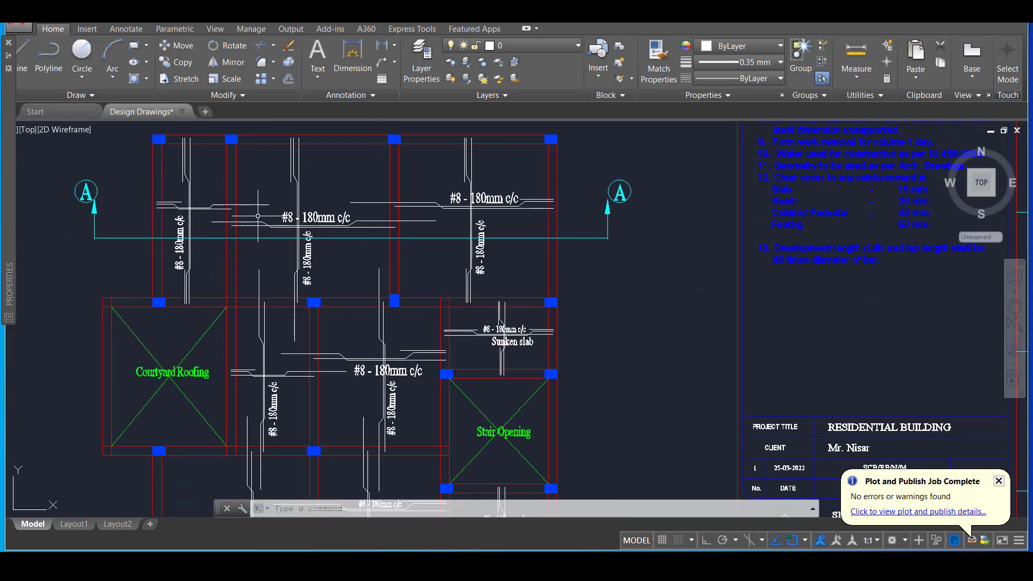
{"action": "mouse_move", "coordinate": [465, 422]}
{"action": "middle_mouse_down"}
{"action": "mouse_move", "coordinate": [439, 356]}
{"action": "mouse_move", "coordinate": [486, 358]}
{"action": "mouse_move", "coordinate": [499, 264]}
{"action": "middle_mouse_up"}
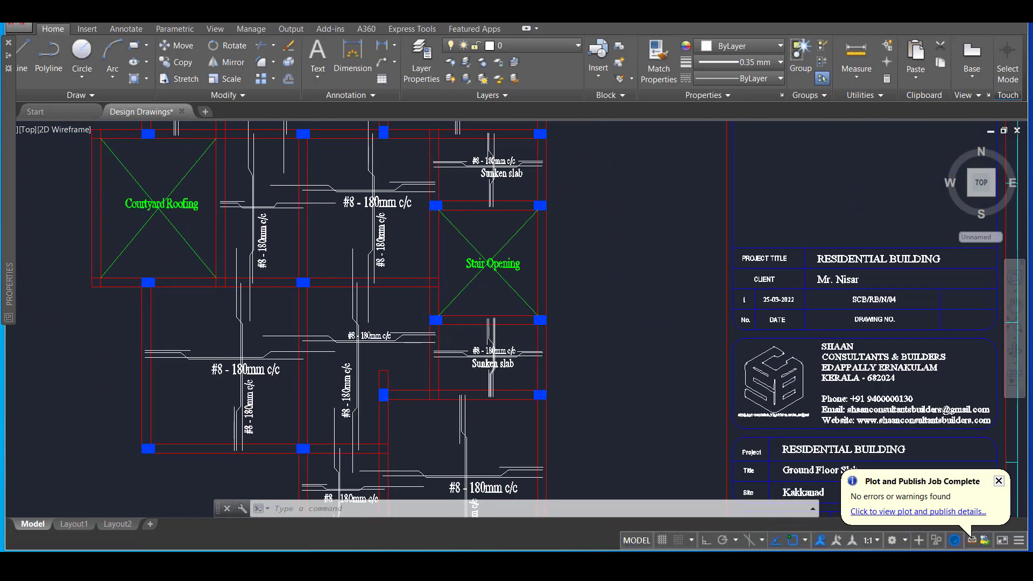
{"action": "scroll", "coordinate": [490, 380], "scroll_direction": "up", "scroll_amount": 4}
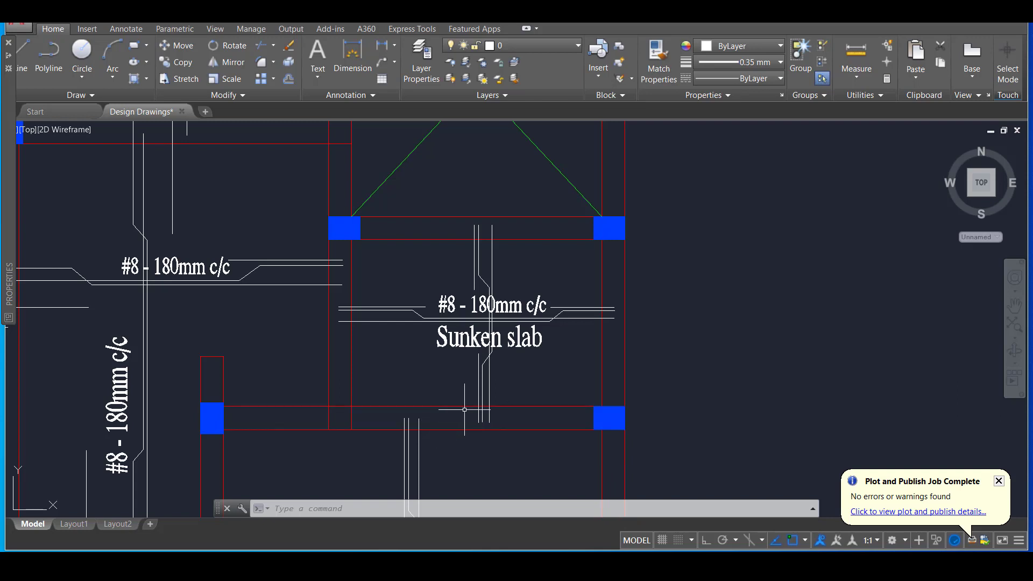
{"action": "scroll", "coordinate": [387, 327], "scroll_direction": "up", "scroll_amount": 2}
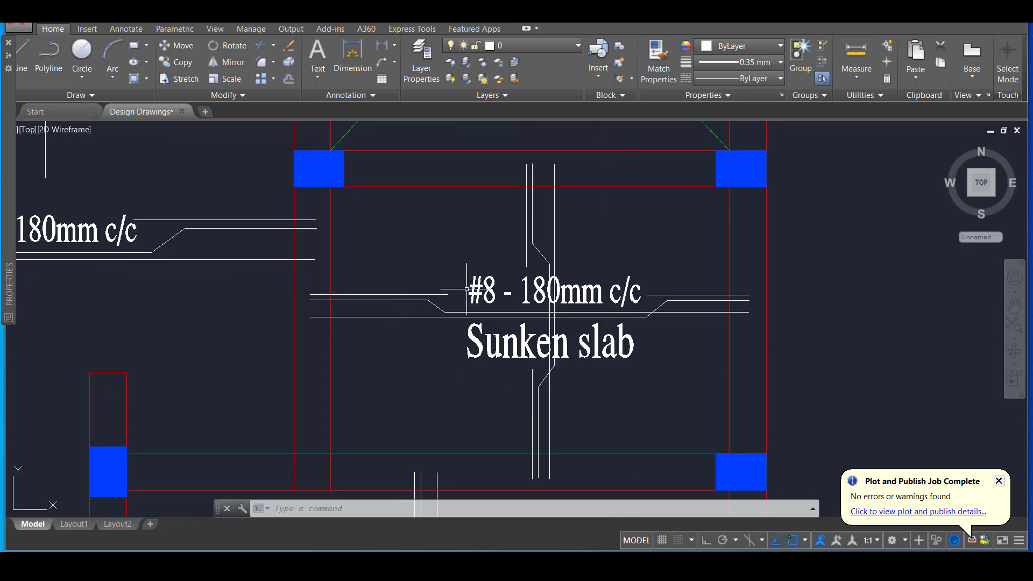
{"action": "scroll", "coordinate": [435, 288], "scroll_direction": "down", "scroll_amount": 2}
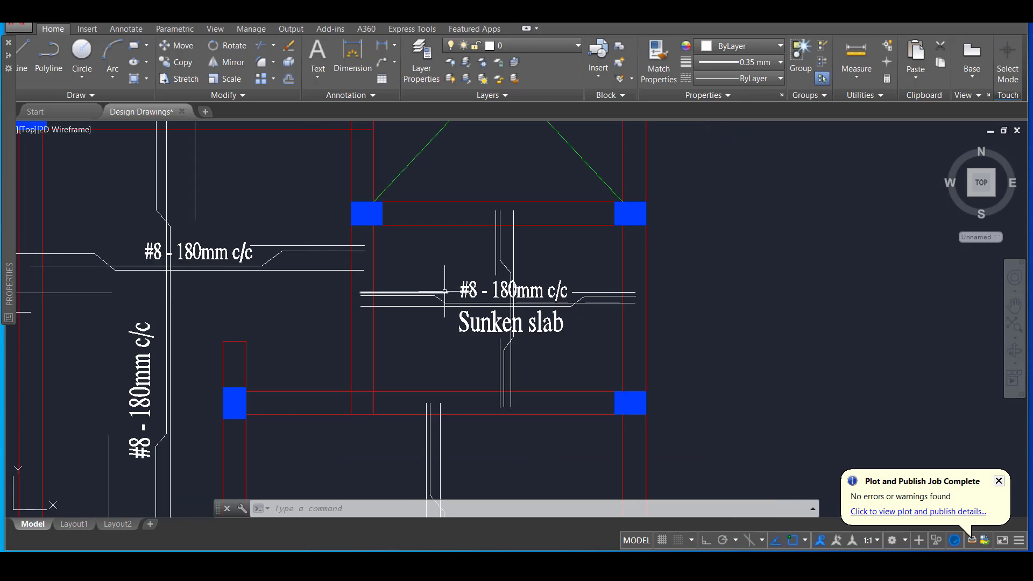
{"action": "middle_click_drag", "start_coordinate": [491, 368], "coordinate": [570, 301]}
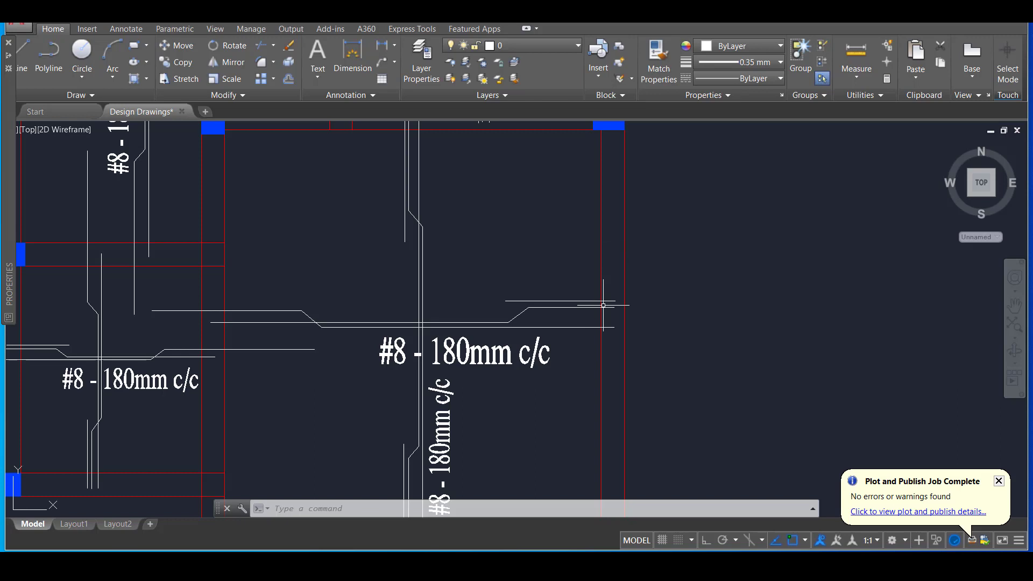
Centre the large #8 - 180mm c/c label and the bar lines above it.
{"action": "middle_click_drag", "start_coordinate": [608, 383], "coordinate": [606, 389]}
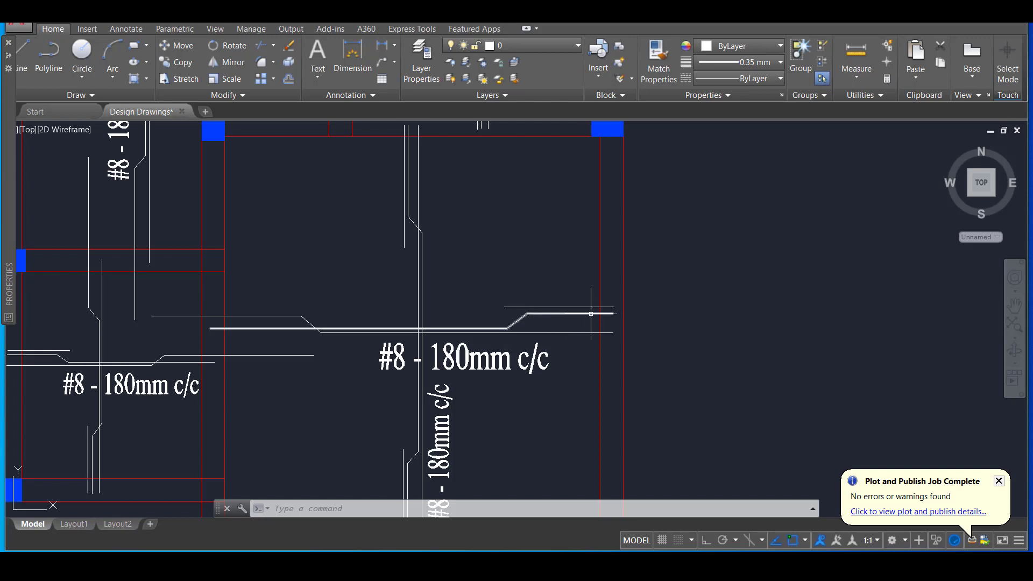
{"action": "mouse_move", "coordinate": [608, 313]}
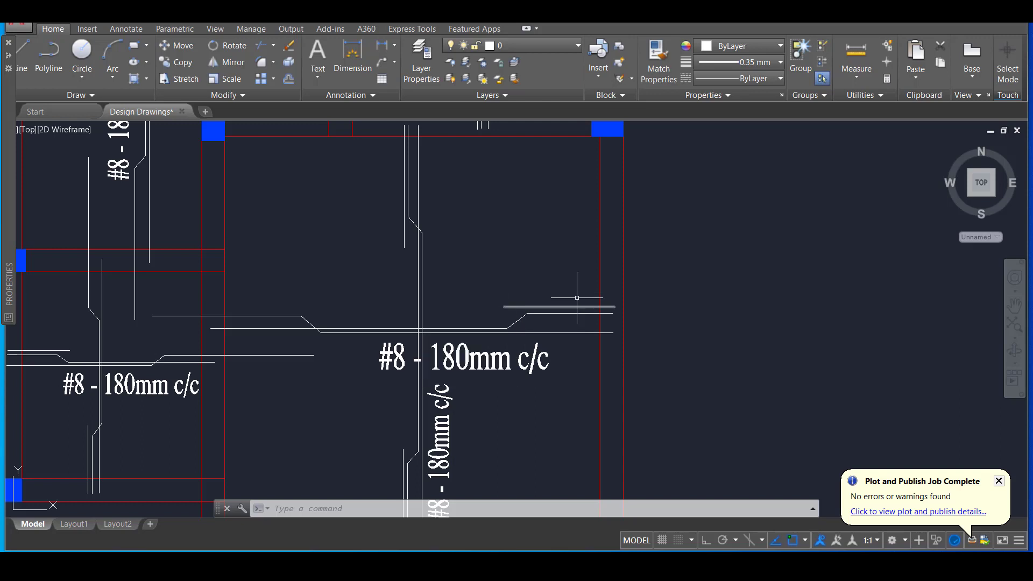
{"action": "middle_click_drag", "start_coordinate": [443, 315], "coordinate": [595, 318]}
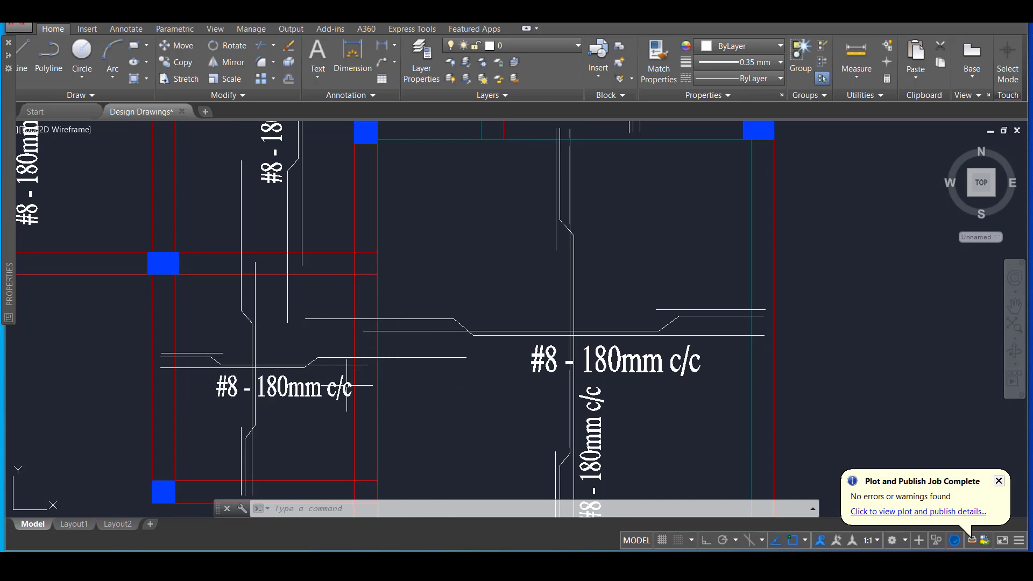
{"action": "scroll", "coordinate": [346, 385], "scroll_direction": "up", "scroll_amount": 2}
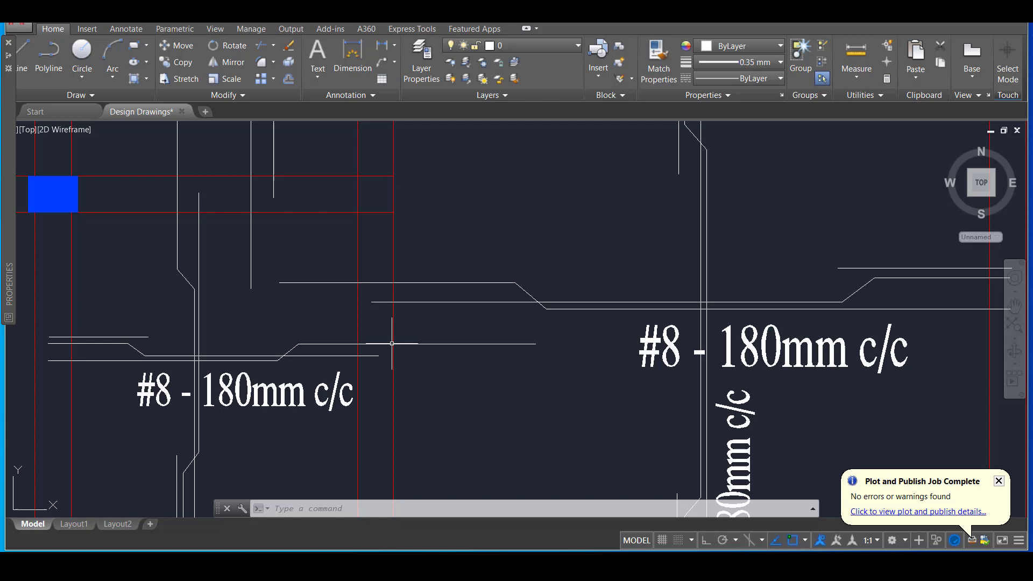
{"action": "mouse_move", "coordinate": [532, 342]}
{"action": "middle_click_drag", "start_coordinate": [627, 330], "coordinate": [311, 338]}
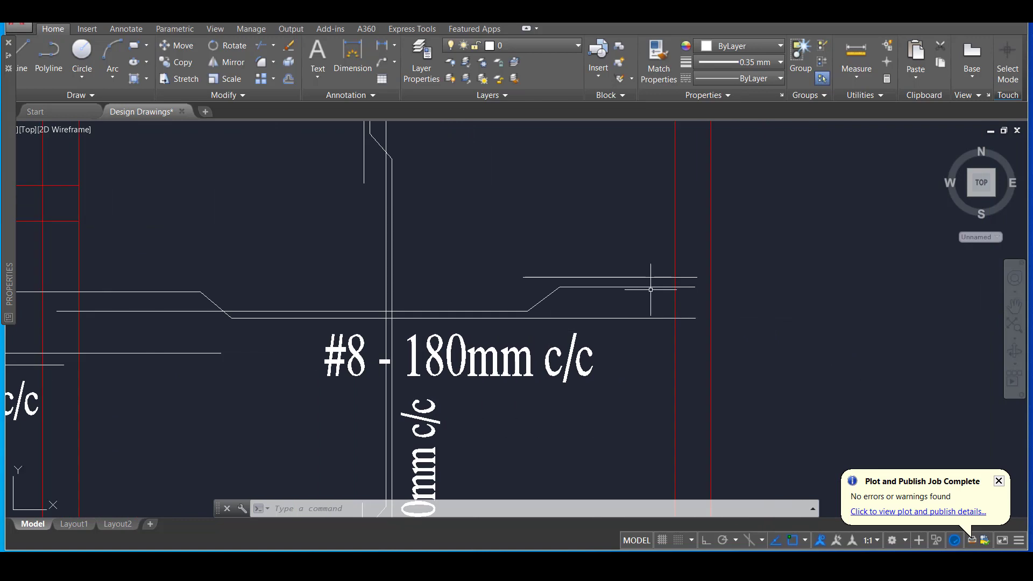
{"action": "scroll", "coordinate": [625, 283], "scroll_direction": "down", "scroll_amount": 2}
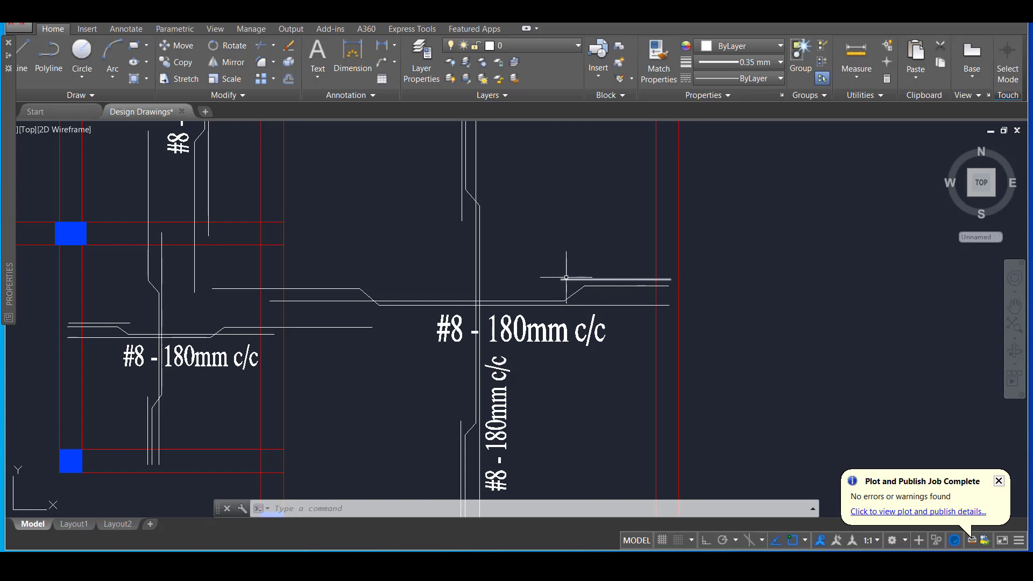
Erase the three horizontal bar lines with a crossing selection.
{"action": "middle_click_drag", "start_coordinate": [637, 276], "coordinate": [672, 258]}
{"action": "left_click", "coordinate": [608, 294]}
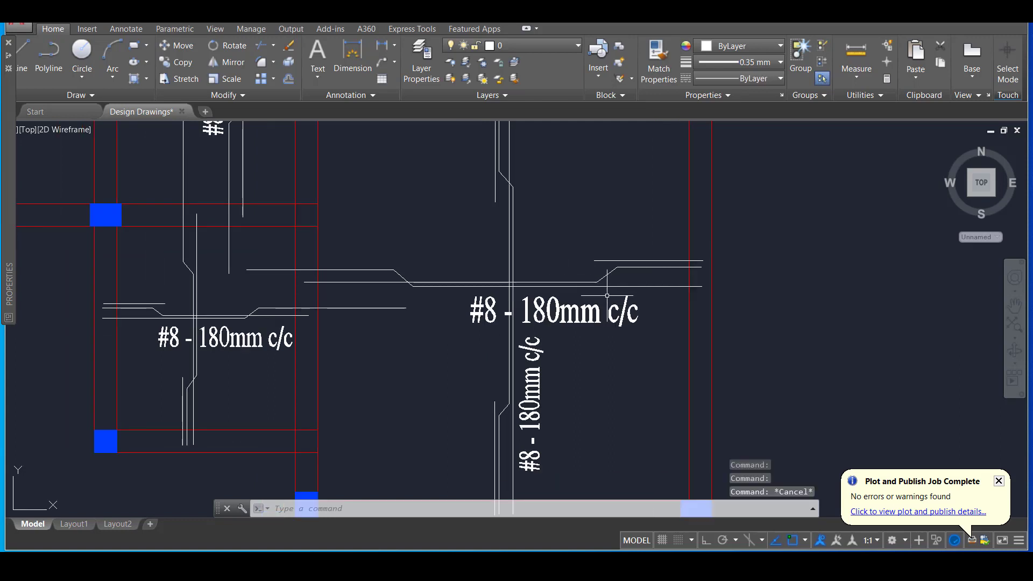
{"action": "left_click", "coordinate": [560, 240]}
{"action": "key", "text": "Delete"}
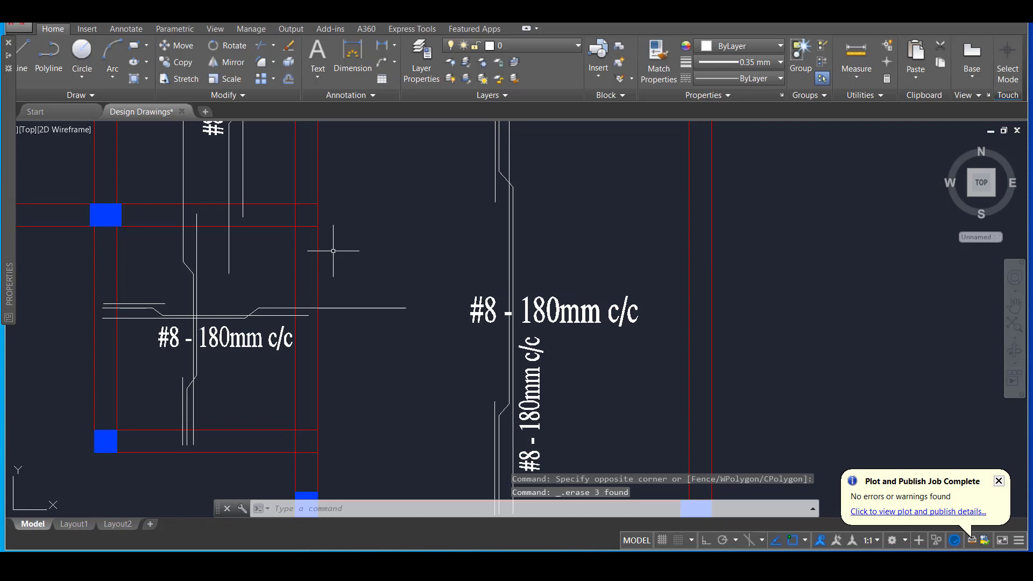
Draw a polyline bar across the panel cranked up near its right end, then start a second bar.
{"action": "left_click", "coordinate": [47, 59]}
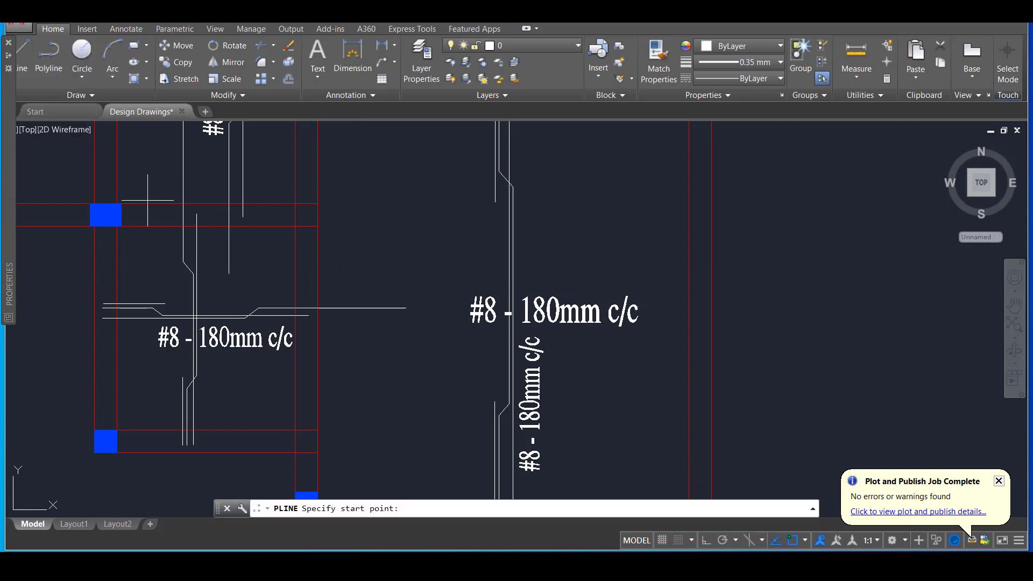
{"action": "left_click", "coordinate": [305, 270]}
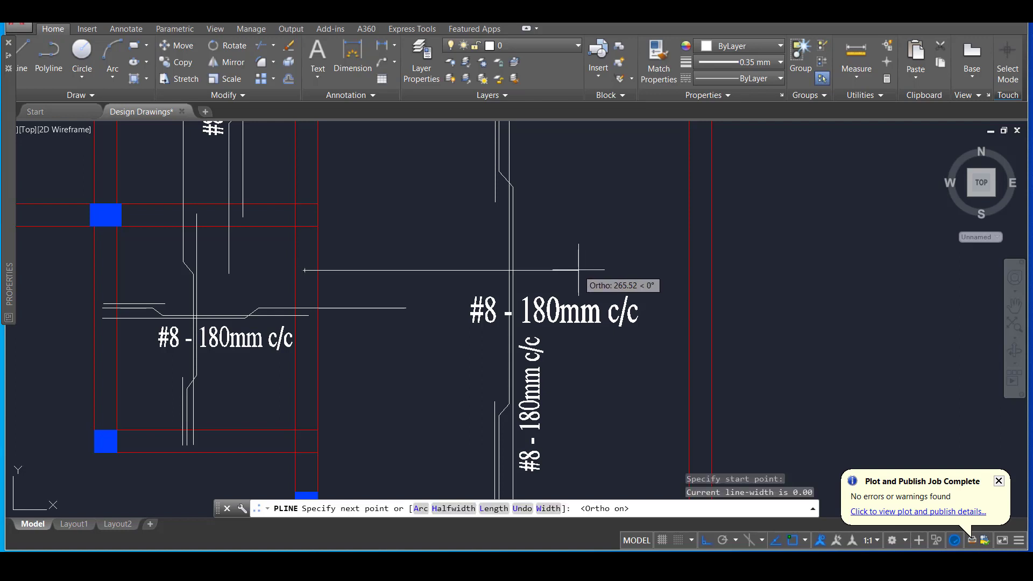
{"action": "left_click", "coordinate": [579, 270]}
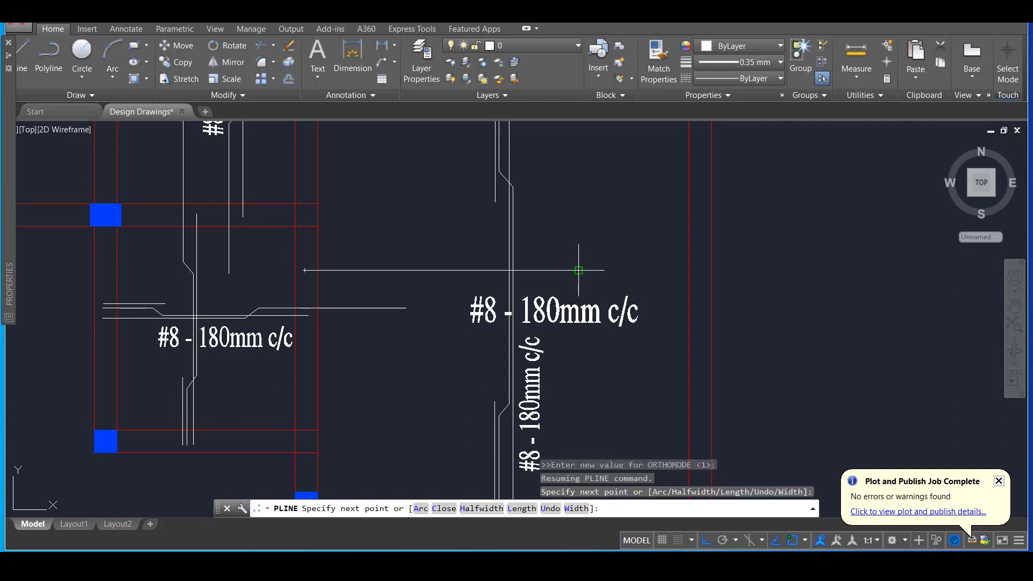
{"action": "key", "text": "F8"}
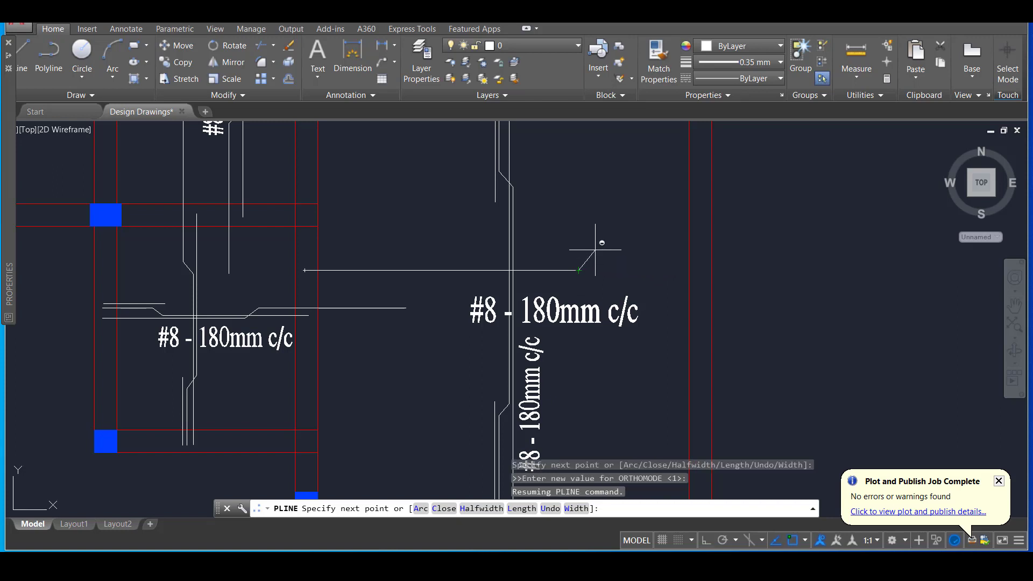
{"action": "left_click", "coordinate": [600, 249]}
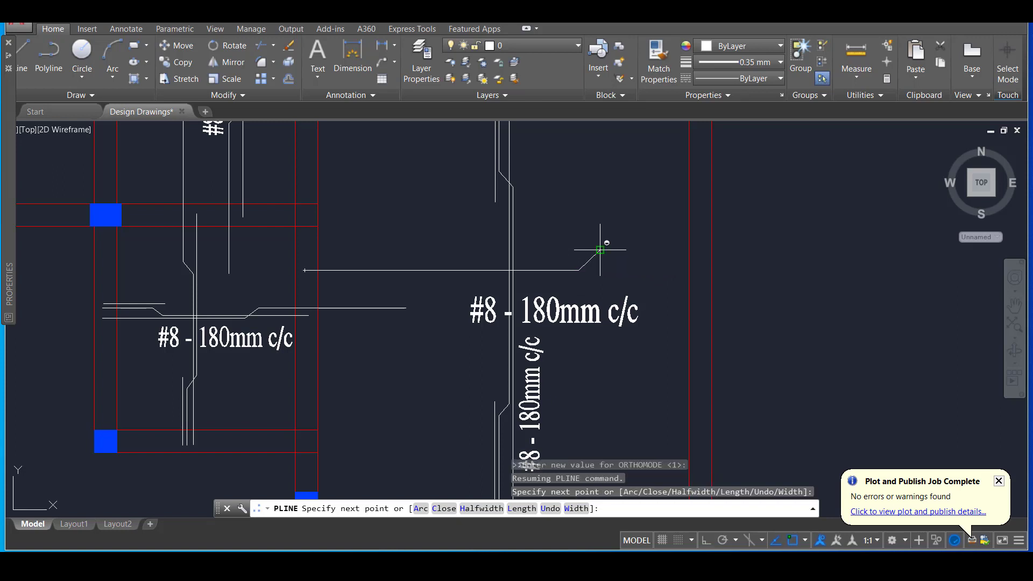
{"action": "left_click", "coordinate": [701, 250]}
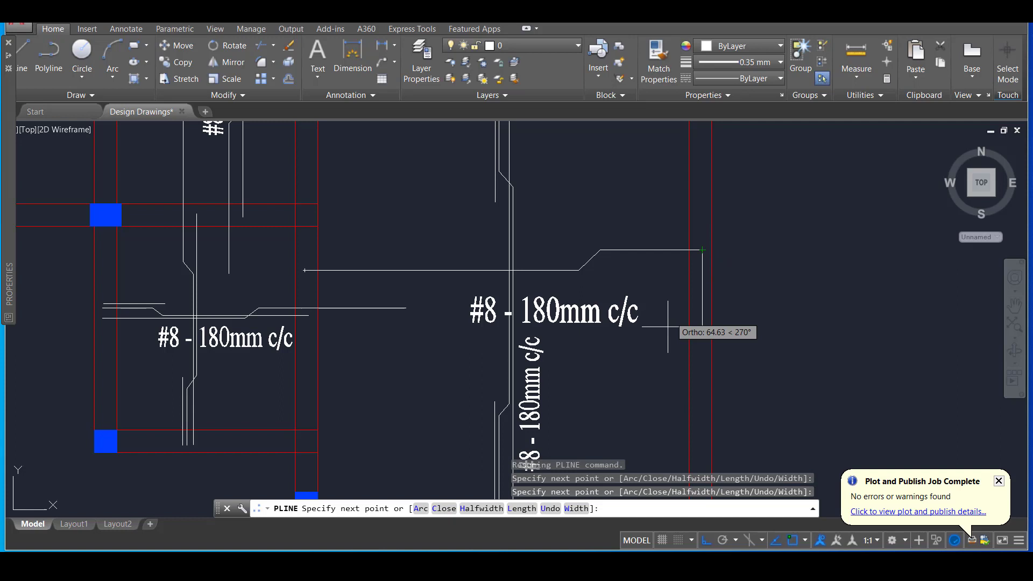
{"action": "key", "text": "Return"}
{"action": "key", "text": "Return"}
{"action": "left_click", "coordinate": [701, 265]}
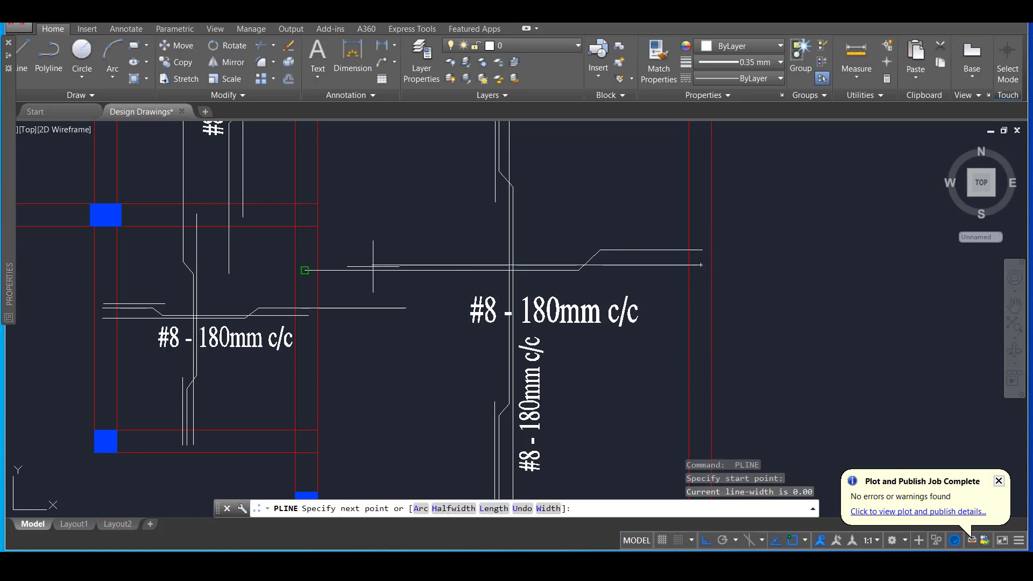
Run the second bar leftward along the lower level, cranking up to end at the left.
{"action": "left_click", "coordinate": [411, 259]}
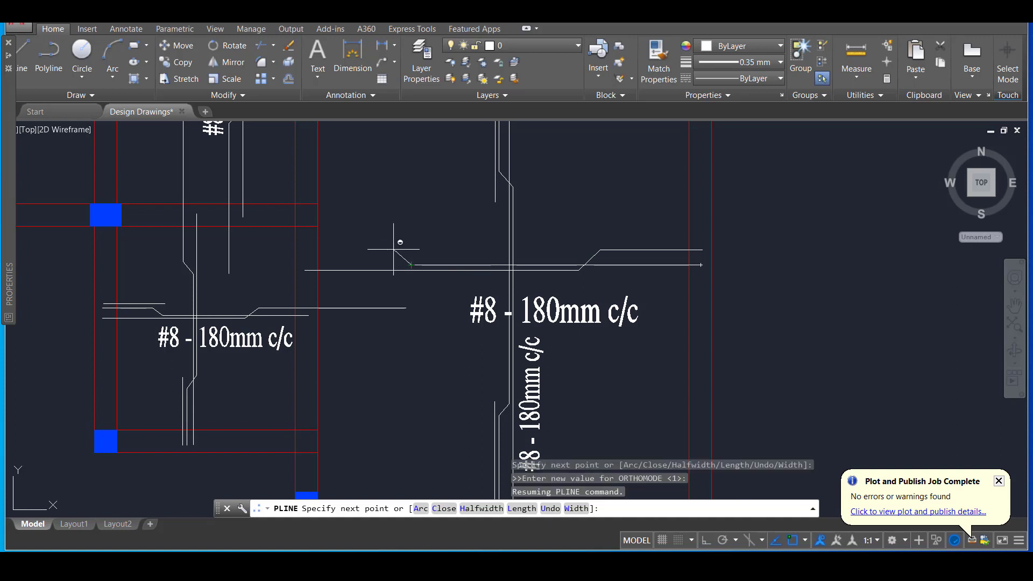
{"action": "left_click", "coordinate": [398, 250]}
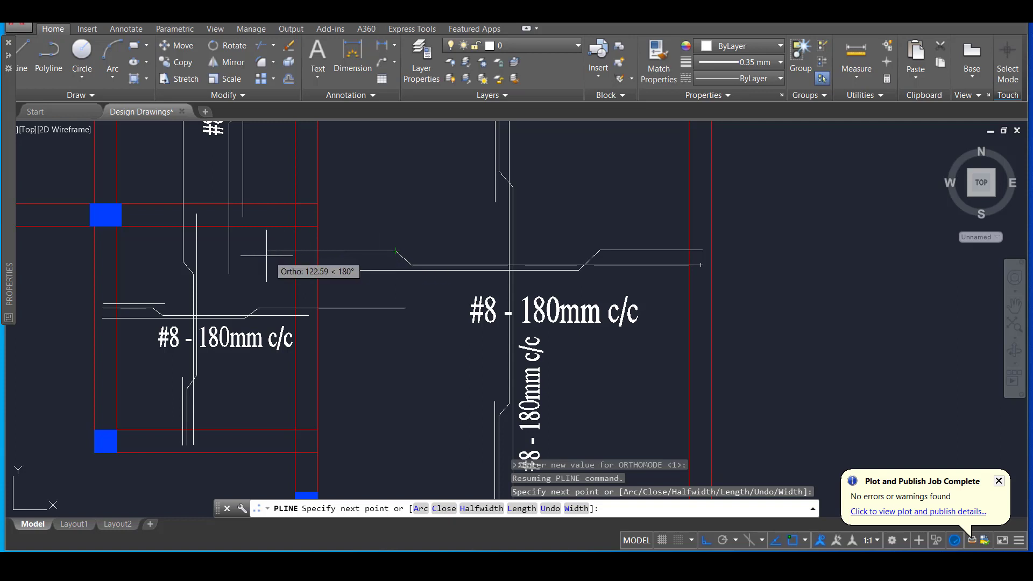
{"action": "left_click", "coordinate": [237, 249]}
{"action": "middle_click_drag", "start_coordinate": [231, 242], "coordinate": [104, 237]}
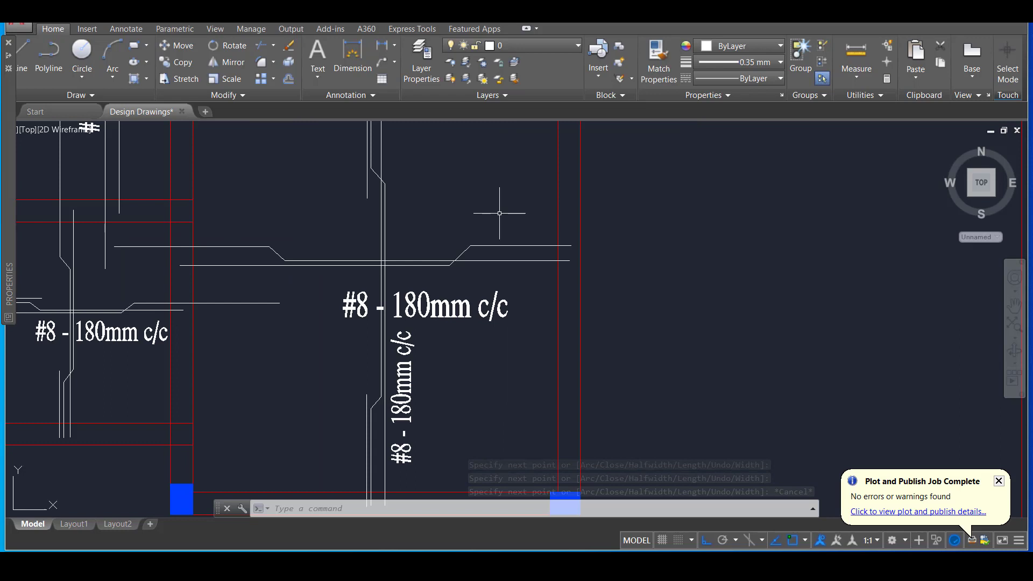
Finish the second bar and draw a short horizontal extra top bar line with LINE.
{"action": "key", "text": "Return"}
{"action": "type", "text": "L"}
{"action": "key", "text": "Return"}
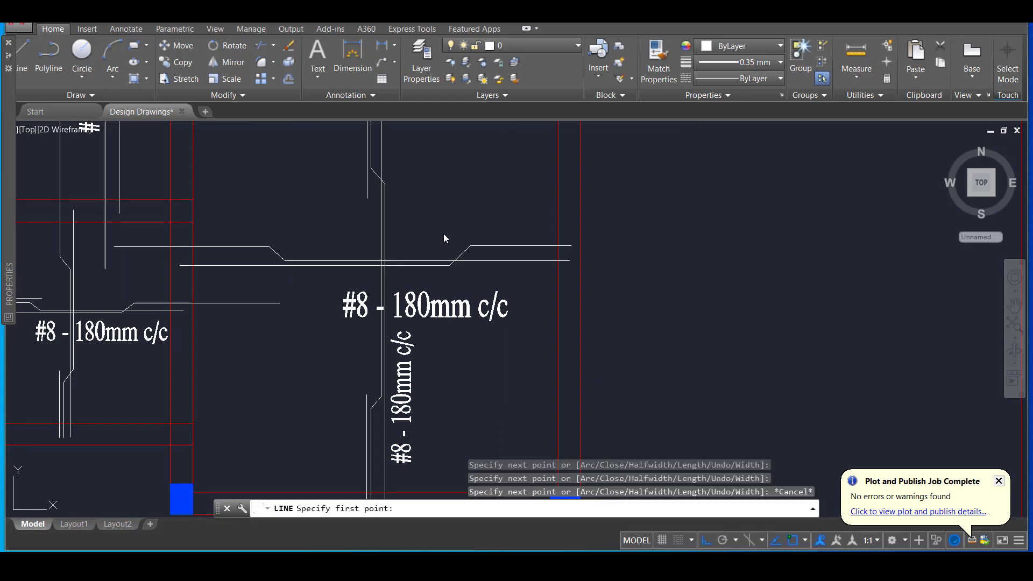
{"action": "left_click", "coordinate": [444, 237]}
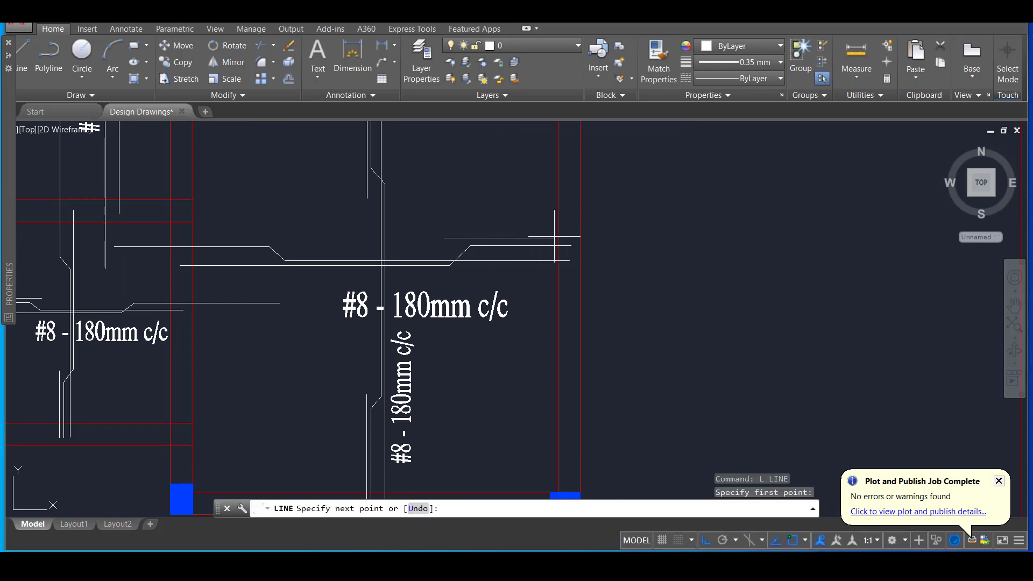
{"action": "left_click", "coordinate": [570, 237]}
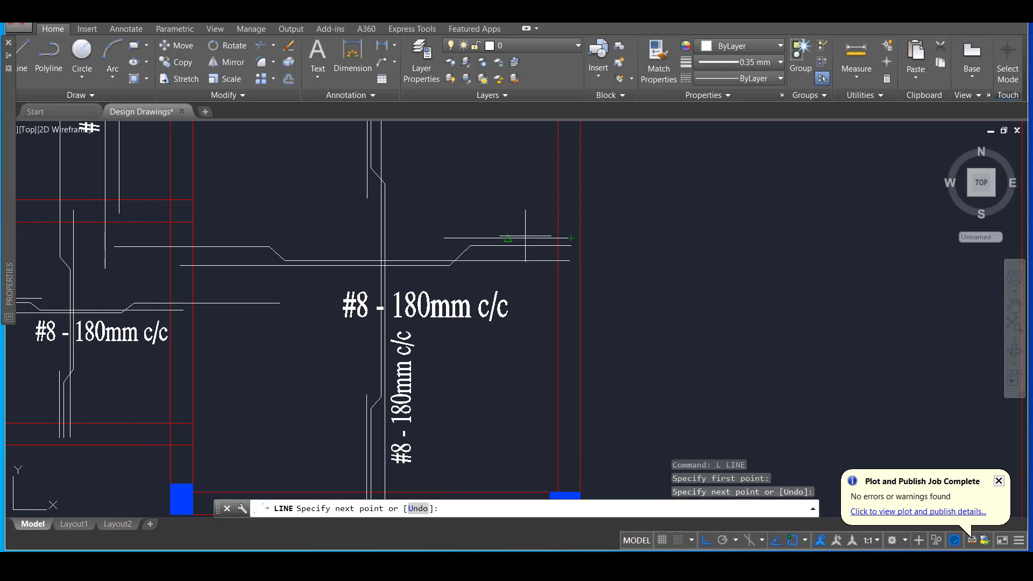
{"action": "key", "text": "Escape"}
{"action": "scroll", "coordinate": [465, 277], "scroll_direction": "down", "scroll_amount": 2}
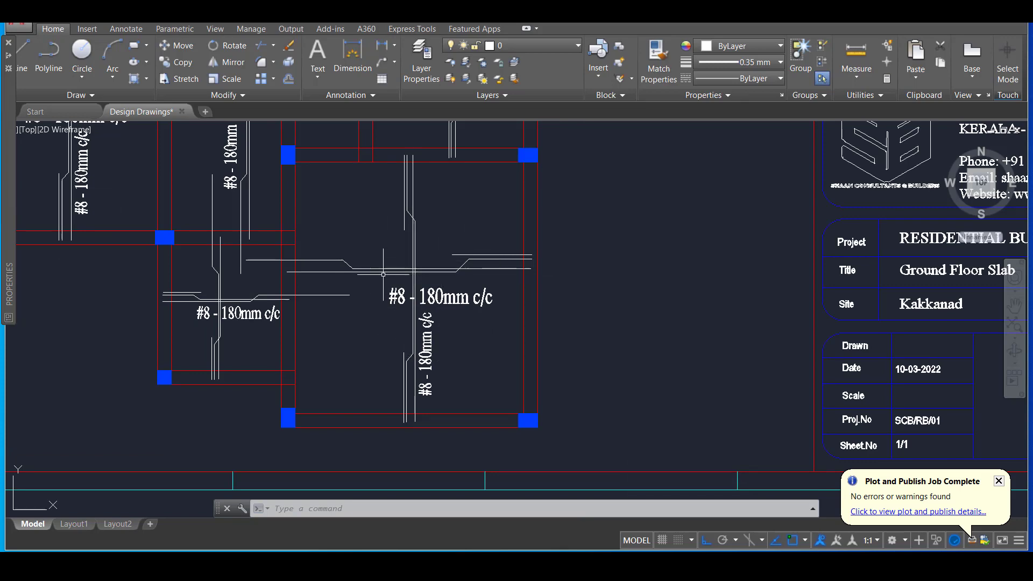
Zoom out and pan upward until SECTION A-A sits fully in view above the plan.
{"action": "scroll", "coordinate": [382, 275], "scroll_direction": "down", "scroll_amount": 3}
{"action": "middle_click_drag", "start_coordinate": [381, 269], "coordinate": [377, 249]}
{"action": "scroll", "coordinate": [377, 249], "scroll_direction": "down", "scroll_amount": 2}
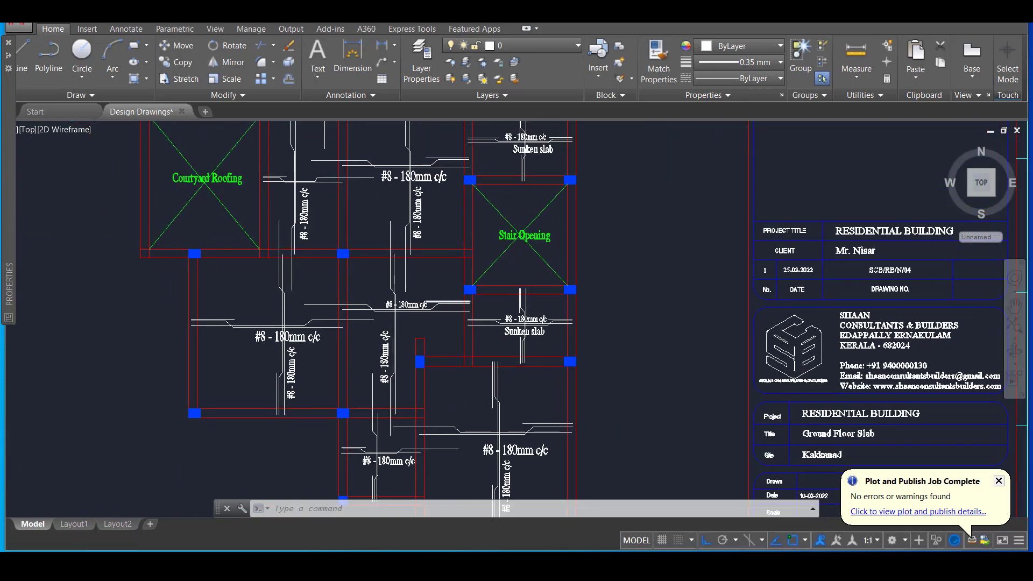
{"action": "scroll", "coordinate": [327, 252], "scroll_direction": "down", "scroll_amount": 3}
{"action": "scroll", "coordinate": [289, 251], "scroll_direction": "up", "scroll_amount": 2}
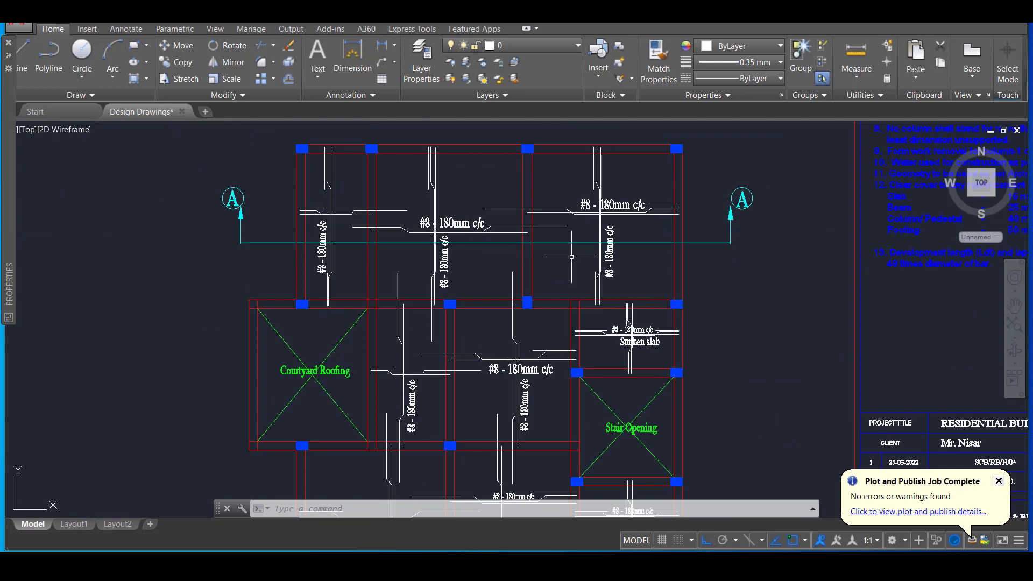
{"action": "middle_click_drag", "start_coordinate": [366, 249], "coordinate": [357, 367]}
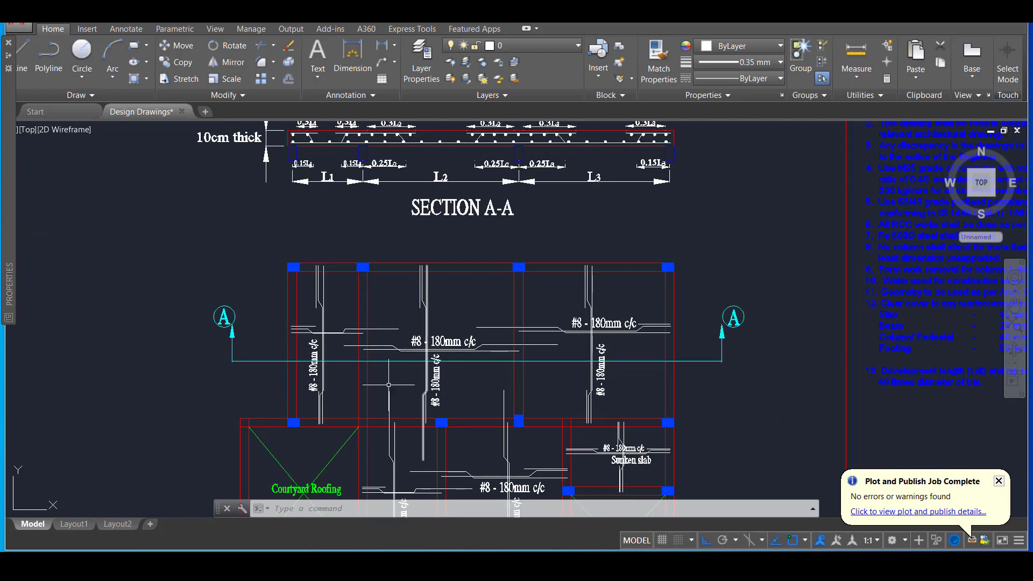
{"action": "middle_click_drag", "start_coordinate": [375, 228], "coordinate": [394, 307]}
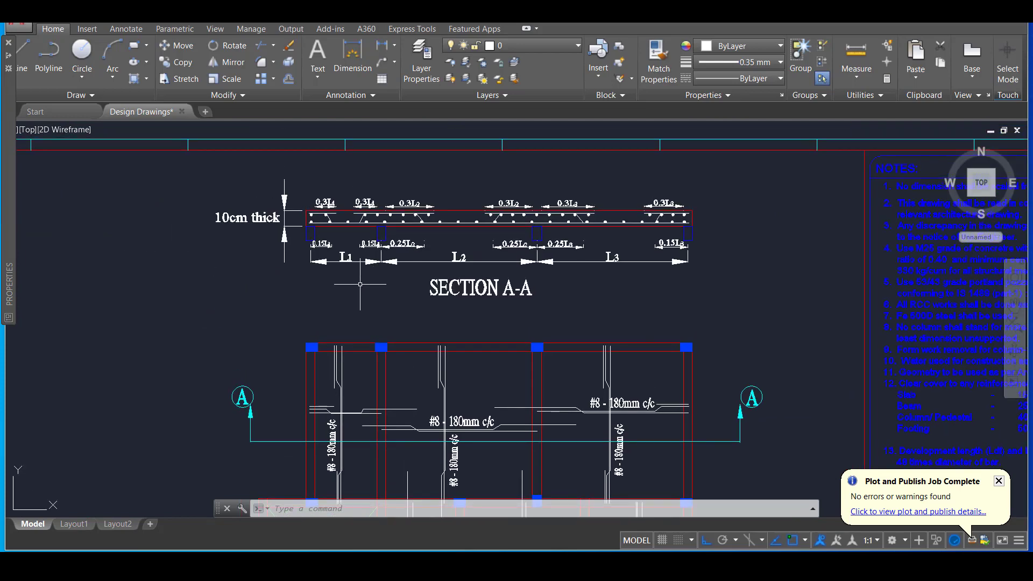
Zoom into SECTION A-A and centre the enlarged section in view.
{"action": "scroll", "coordinate": [342, 267], "scroll_direction": "up", "scroll_amount": 2}
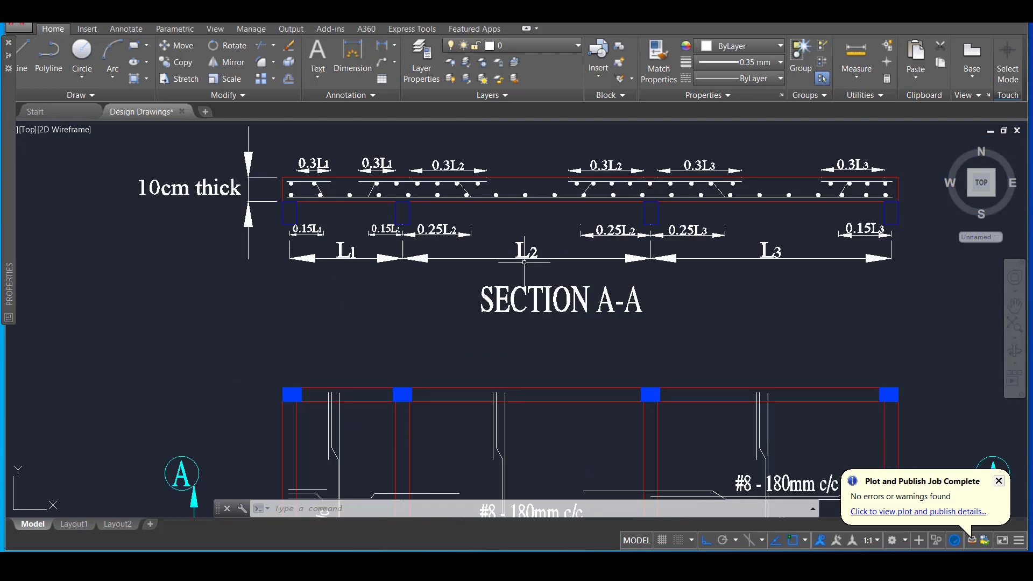
{"action": "middle_click_drag", "start_coordinate": [522, 260], "coordinate": [478, 325]}
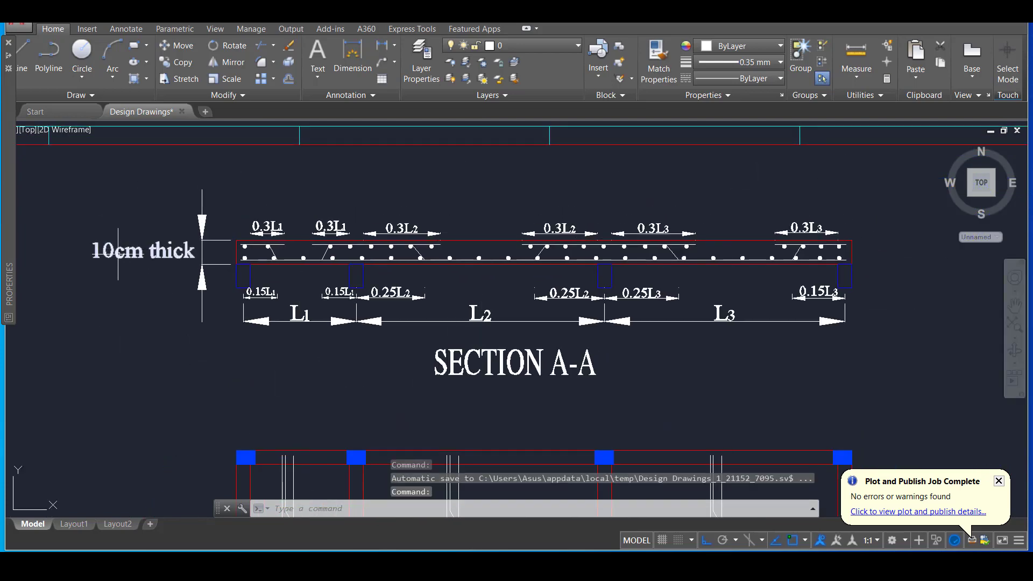
{"action": "mouse_move", "coordinate": [118, 251]}
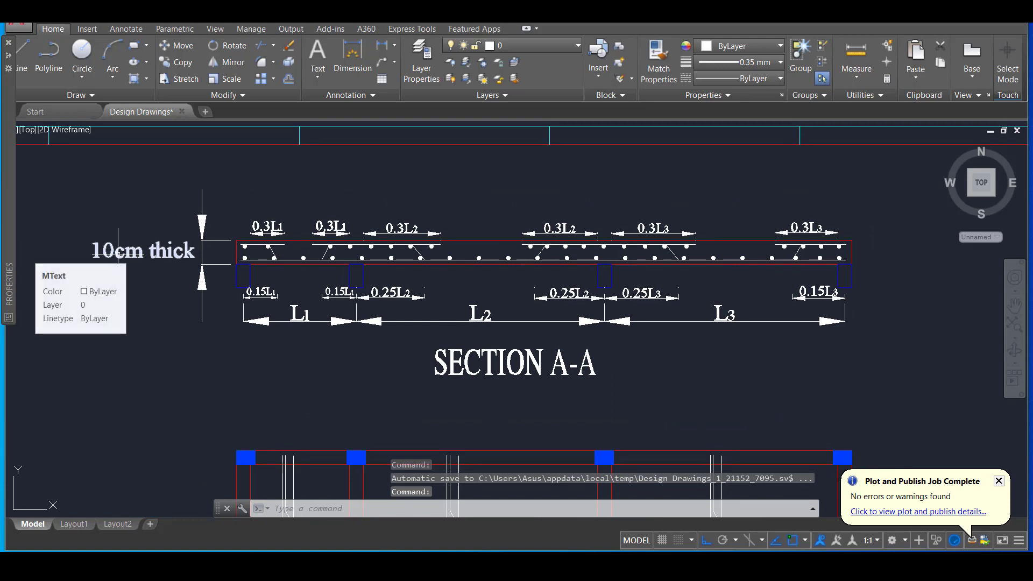
{"action": "scroll", "coordinate": [273, 306], "scroll_direction": "up", "scroll_amount": 2}
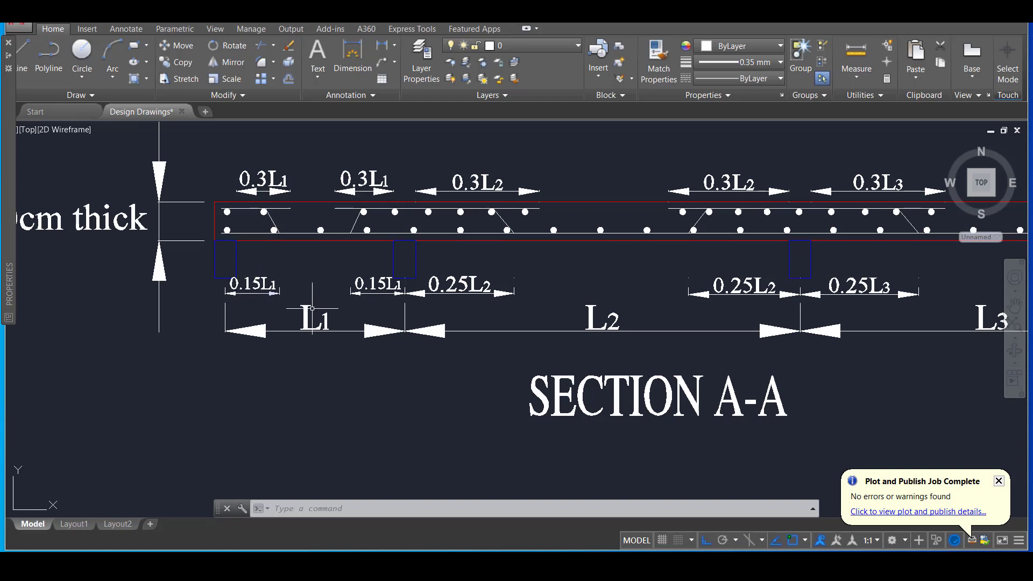
{"action": "scroll", "coordinate": [312, 308], "scroll_direction": "down", "scroll_amount": 1}
{"action": "scroll", "coordinate": [346, 290], "scroll_direction": "up", "scroll_amount": 2}
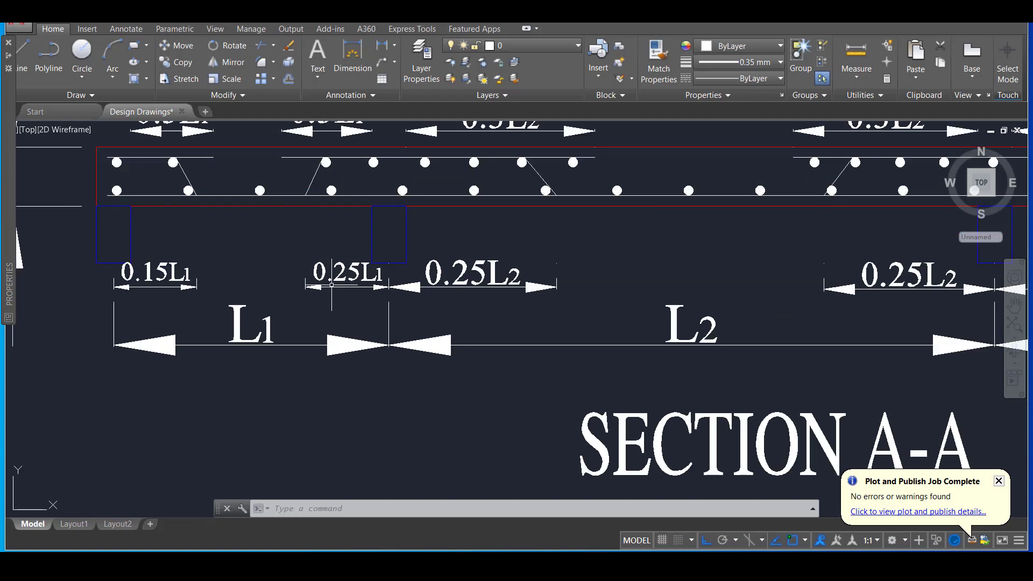
{"action": "scroll", "coordinate": [344, 288], "scroll_direction": "down", "scroll_amount": 2}
{"action": "scroll", "coordinate": [307, 239], "scroll_direction": "up", "scroll_amount": 2}
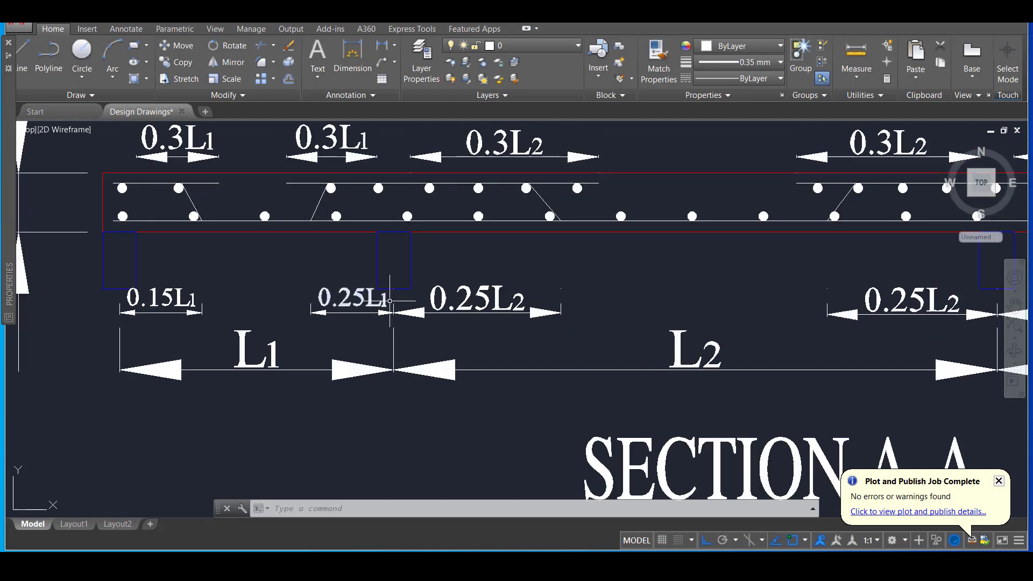
{"action": "scroll", "coordinate": [518, 302], "scroll_direction": "down", "scroll_amount": 2}
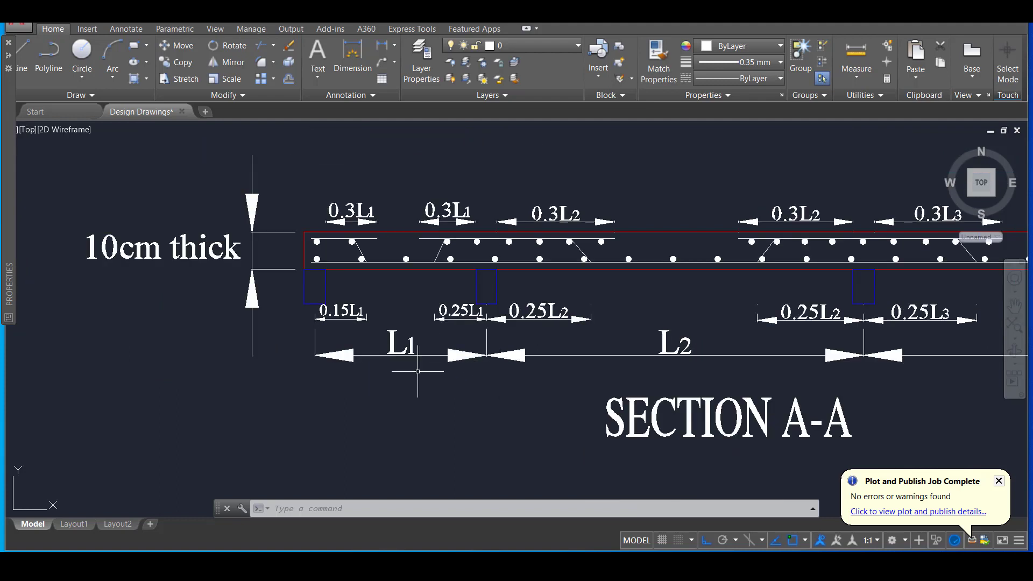
Shift to the next span and zoom onto the top bar curtailment label near the first beam.
{"action": "middle_click_drag", "start_coordinate": [635, 333], "coordinate": [522, 344]}
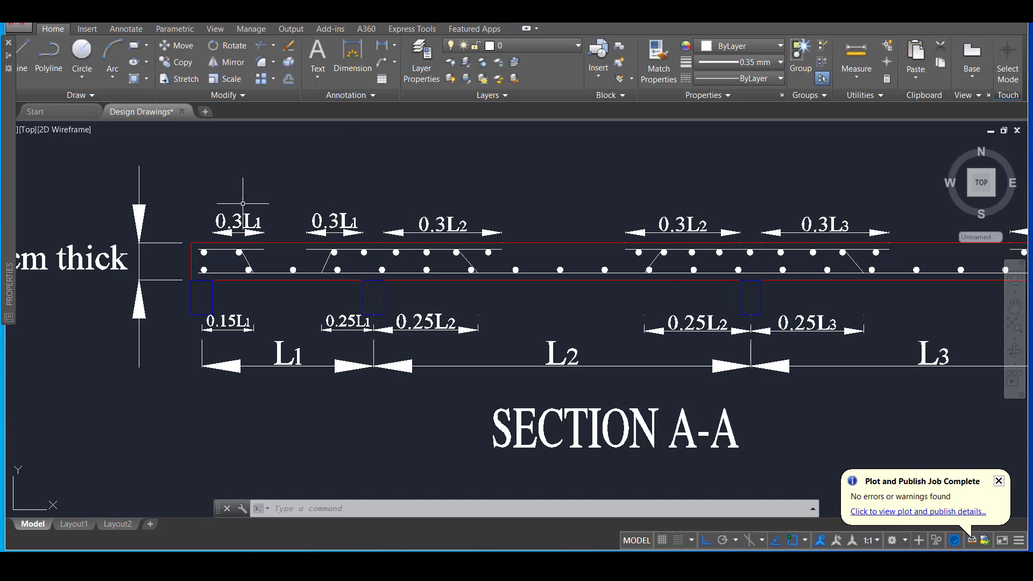
{"action": "scroll", "coordinate": [300, 185], "scroll_direction": "up", "scroll_amount": 2}
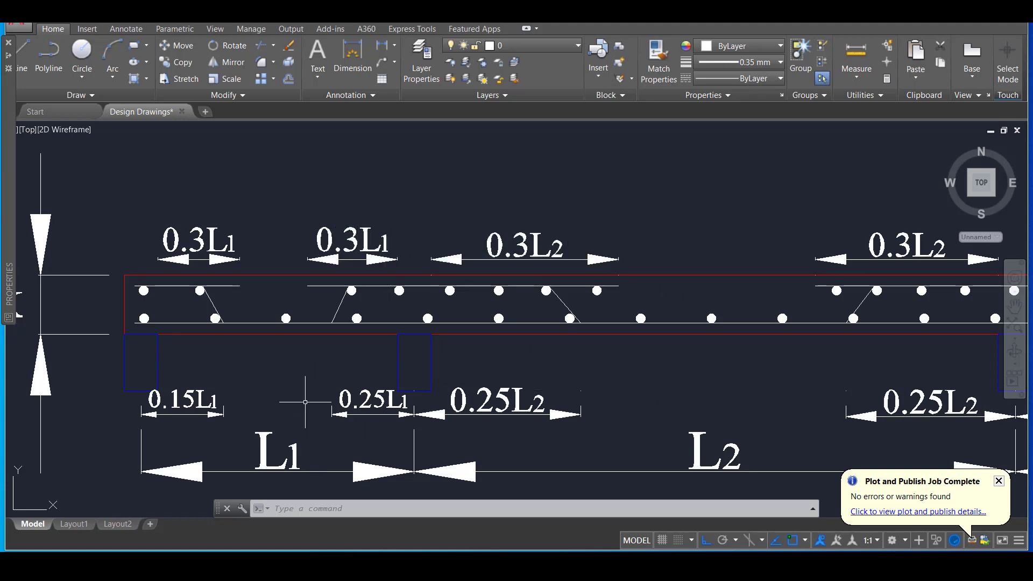
{"action": "scroll", "coordinate": [324, 232], "scroll_direction": "up", "scroll_amount": 2}
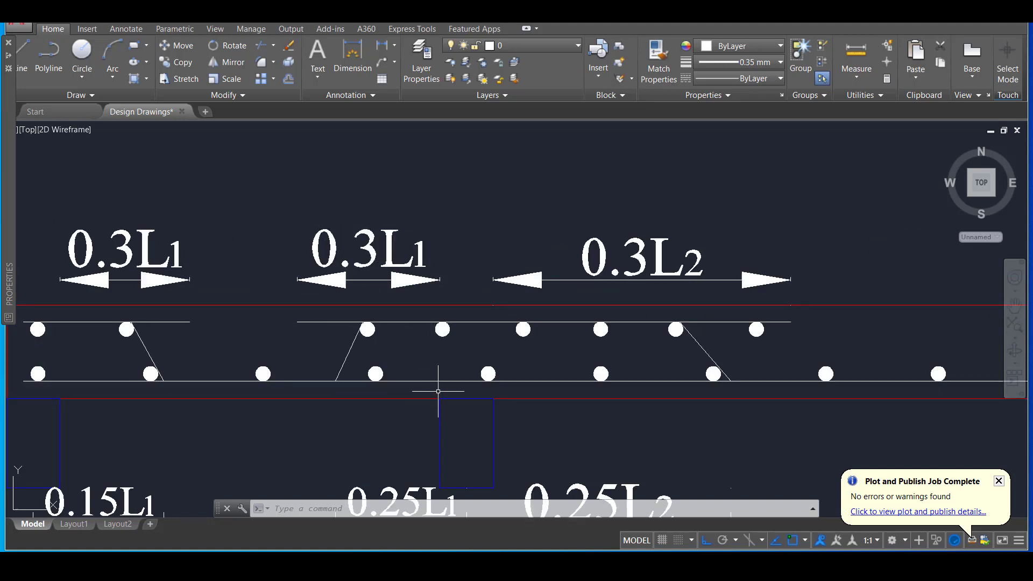
{"action": "middle_click_drag", "start_coordinate": [460, 314], "coordinate": [437, 220]}
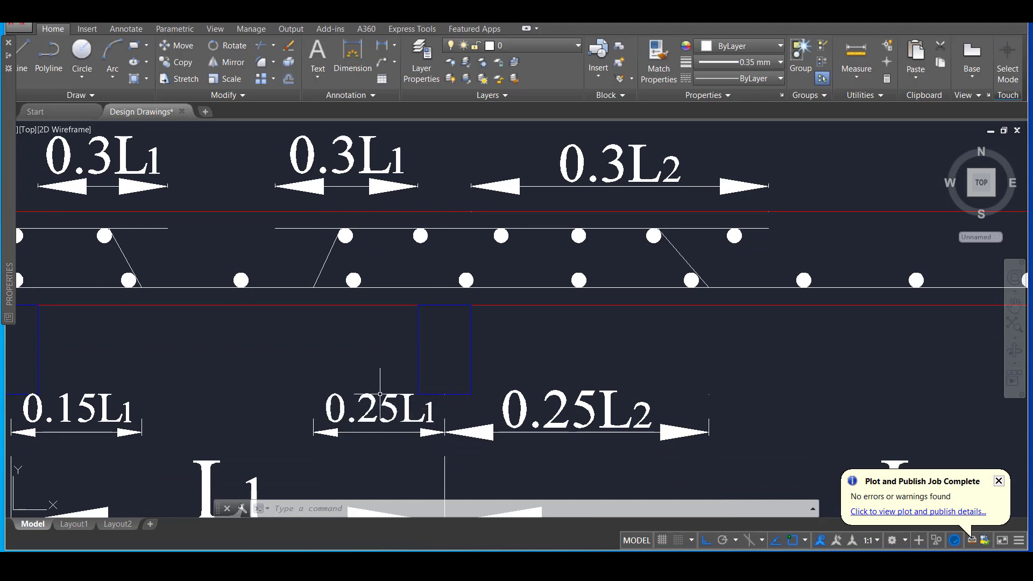
{"action": "scroll", "coordinate": [393, 320], "scroll_direction": "down", "scroll_amount": 3}
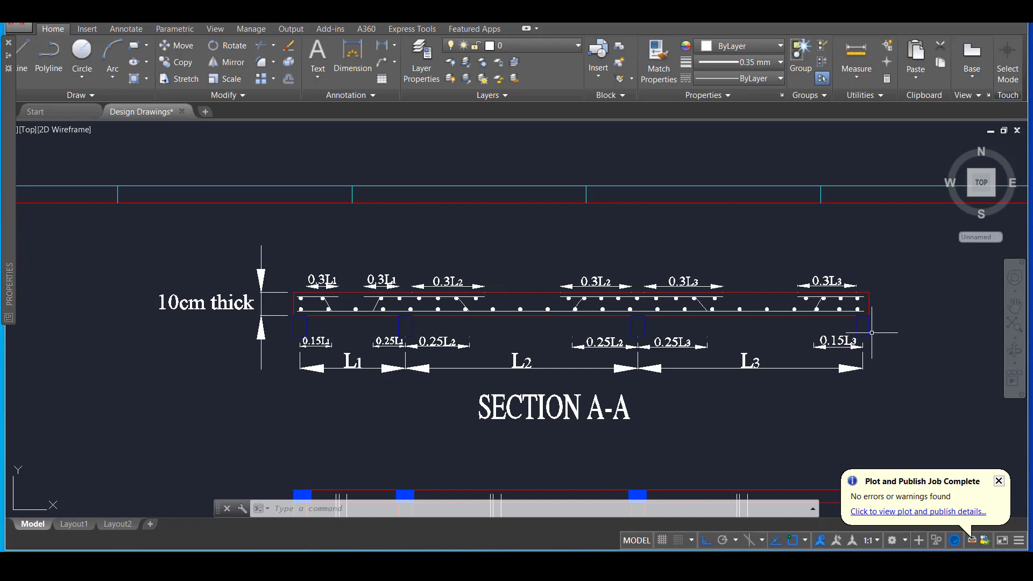
Consult Fig. 9.5 in the SP34 PDF for curtailment lengths, then switch back to AutoCAD.
{"action": "key", "text": "alt+Tab"}
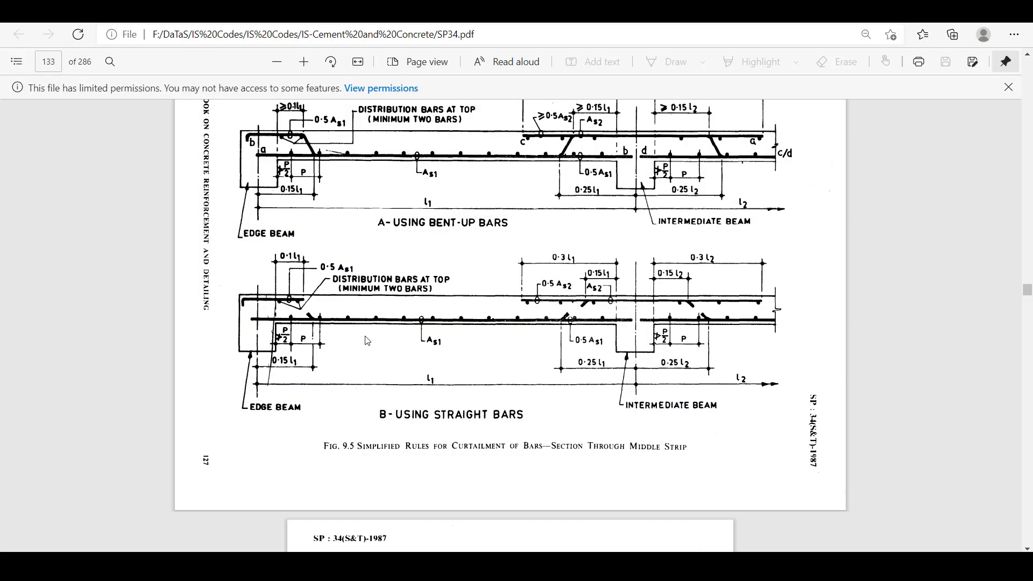
{"action": "scroll", "coordinate": [480, 271], "scroll_direction": "up", "scroll_amount": 3}
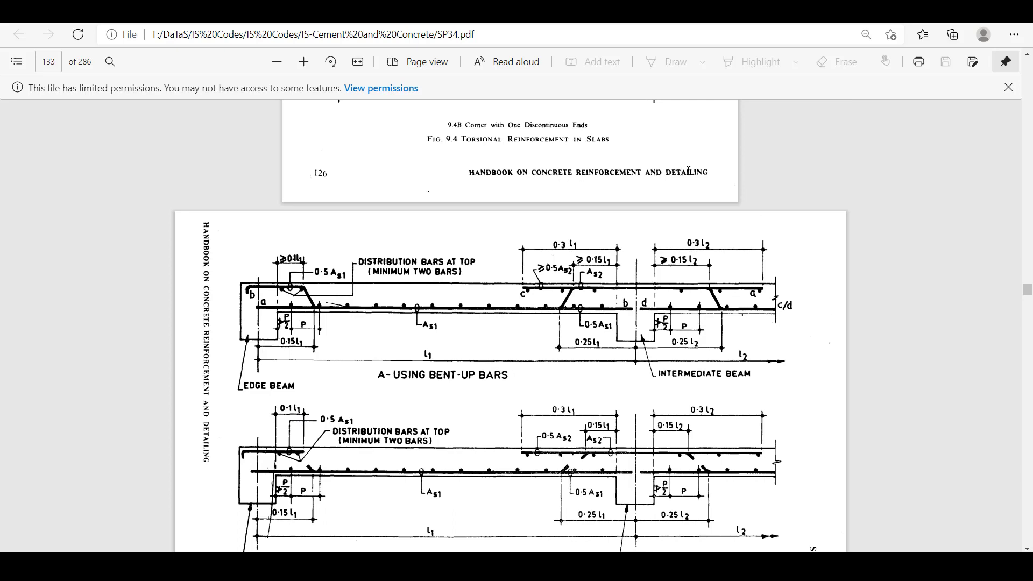
{"action": "scroll", "coordinate": [681, 231], "scroll_direction": "down", "scroll_amount": 3}
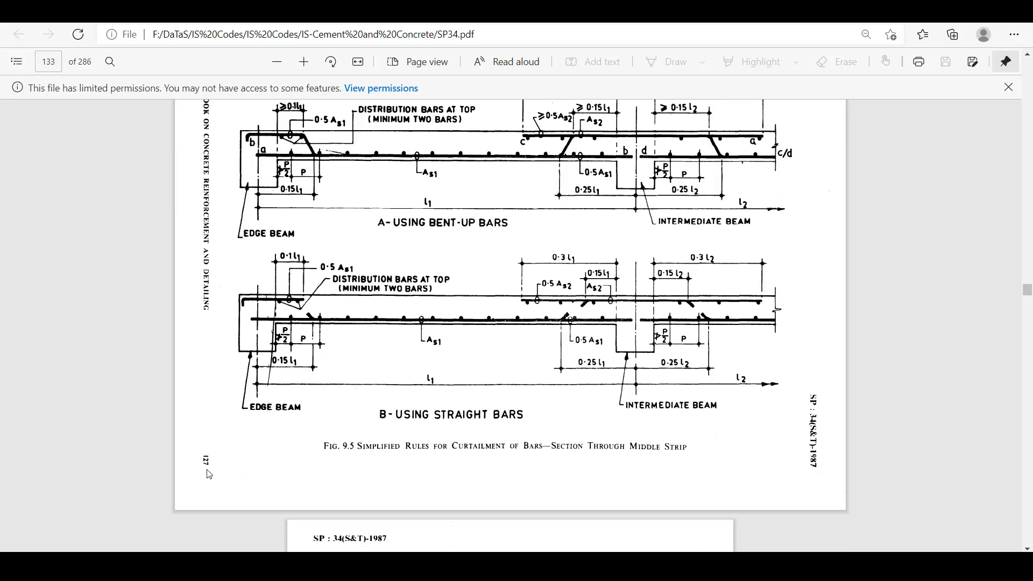
{"action": "scroll", "coordinate": [410, 312], "scroll_direction": "up", "scroll_amount": 2}
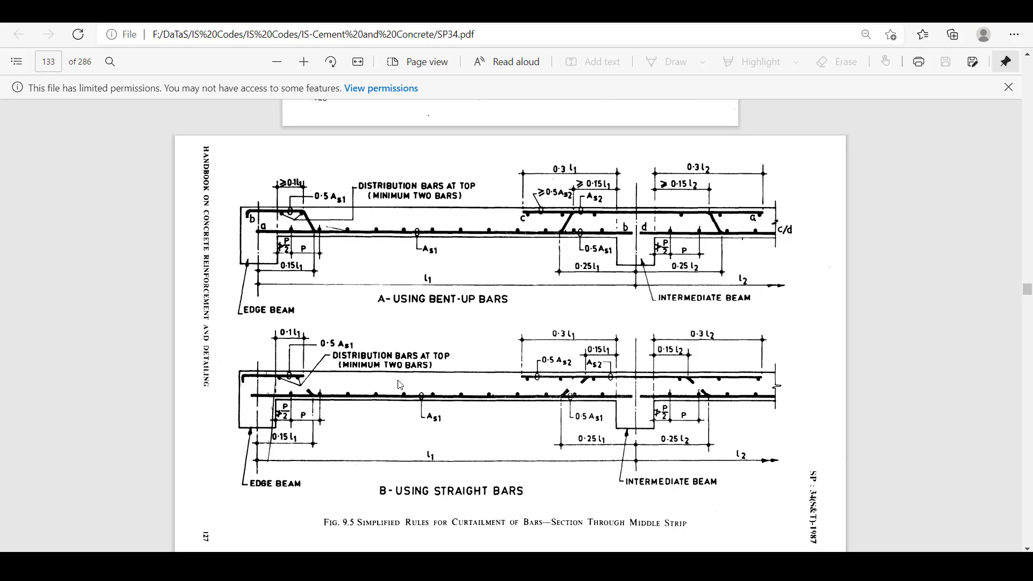
{"action": "scroll", "coordinate": [381, 320], "scroll_direction": "up", "scroll_amount": 1, "text": "ctrl"}
{"action": "scroll", "coordinate": [291, 262], "scroll_direction": "up", "scroll_amount": 1, "text": "ctrl"}
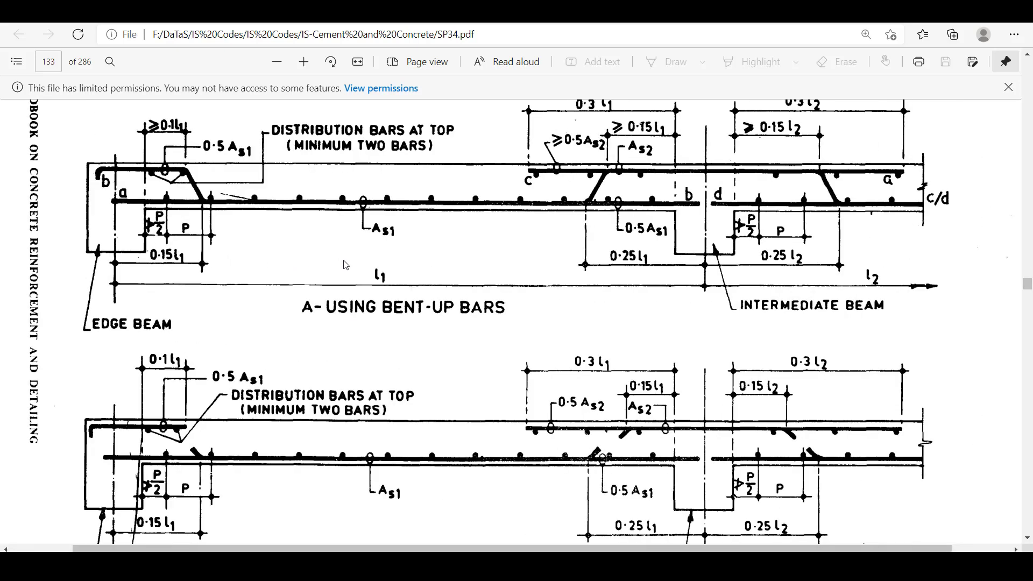
{"action": "scroll", "coordinate": [521, 279], "scroll_direction": "down", "scroll_amount": 2, "text": "ctrl"}
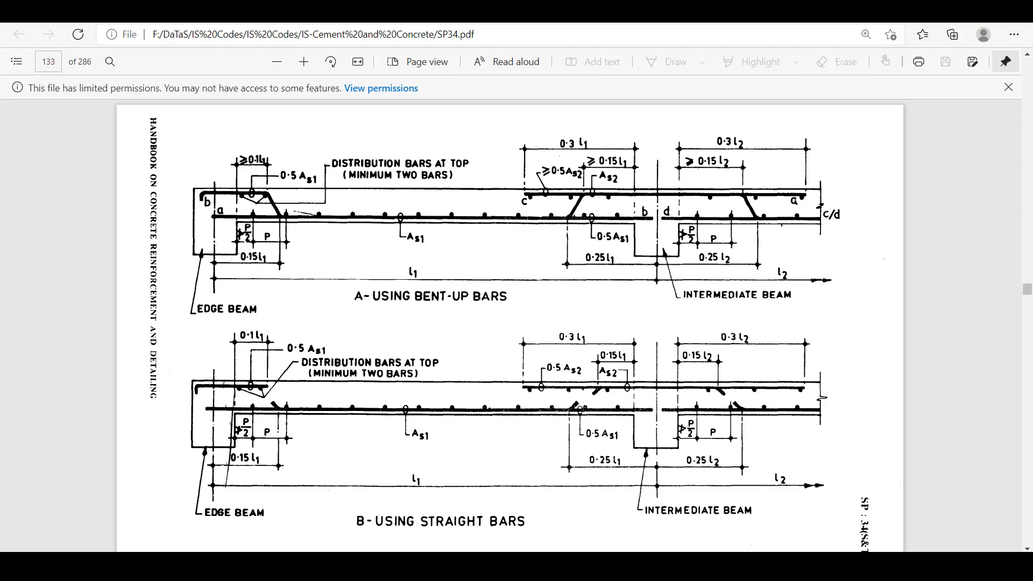
{"action": "key", "text": "alt+Tab"}
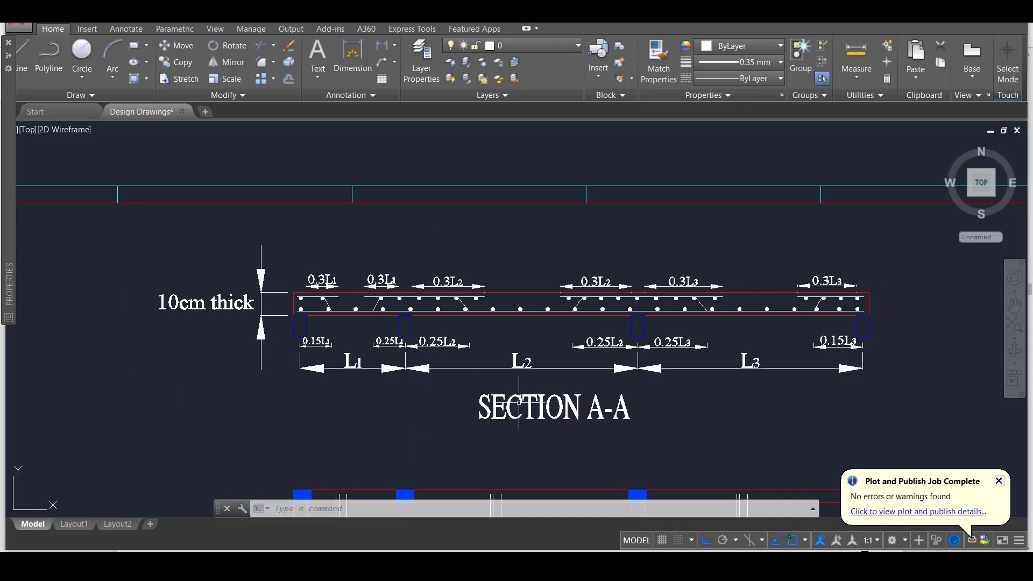
Zoom out to show all of Section A-A with the slab plan and title block below.
{"action": "middle_click_drag", "start_coordinate": [618, 435], "coordinate": [606, 411]}
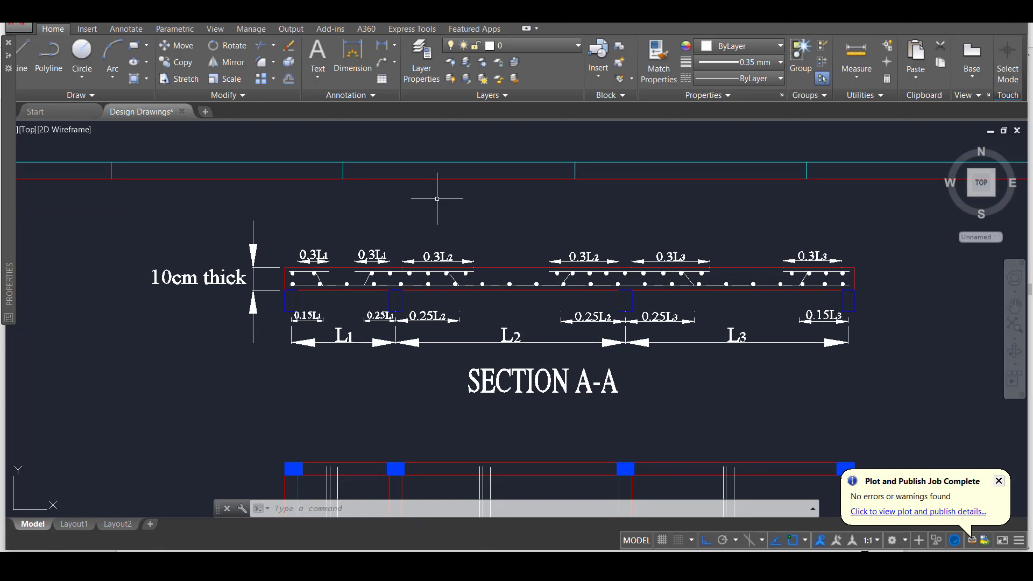
{"action": "scroll", "coordinate": [785, 383], "scroll_direction": "down", "scroll_amount": 2}
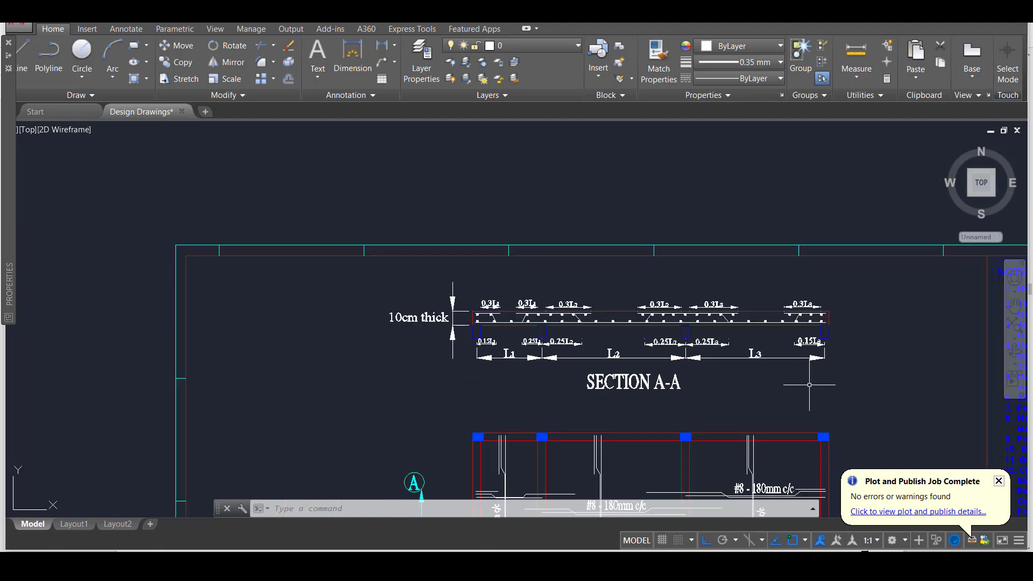
{"action": "mouse_move", "coordinate": [857, 385]}
{"action": "middle_mouse_down"}
{"action": "mouse_move", "coordinate": [841, 369]}
{"action": "mouse_move", "coordinate": [618, 346]}
{"action": "middle_mouse_up"}
{"action": "scroll", "coordinate": [618, 346], "scroll_direction": "down", "scroll_amount": 2}
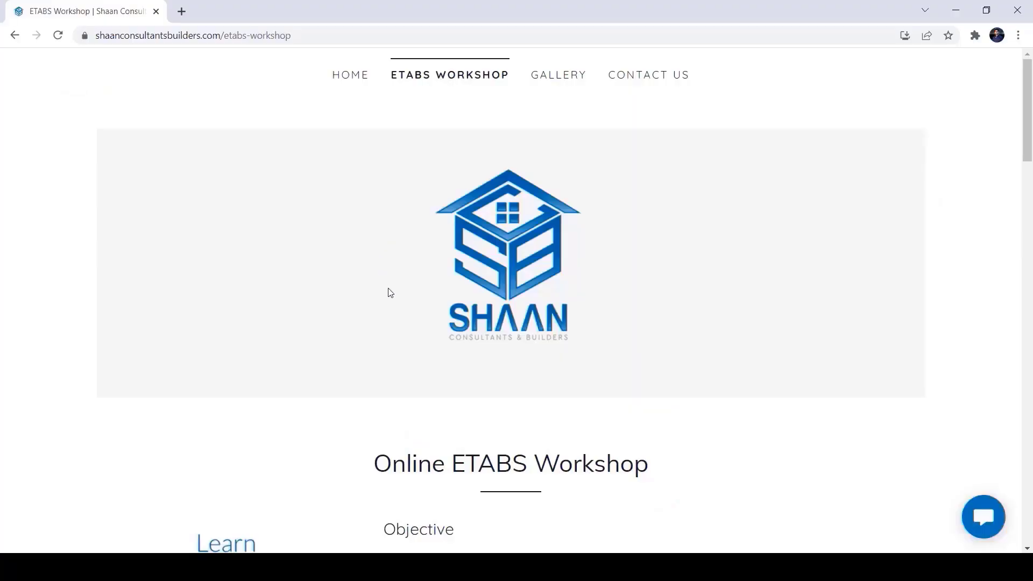
Scroll the Online ETABS Workshop page down to its Objective and 'What will be covered' sections.
{"action": "scroll", "coordinate": [388, 292], "scroll_direction": "down", "scroll_amount": 4}
{"action": "scroll", "coordinate": [350, 253], "scroll_direction": "up", "scroll_amount": 4}
{"action": "scroll", "coordinate": [390, 292], "scroll_direction": "down", "scroll_amount": 4}
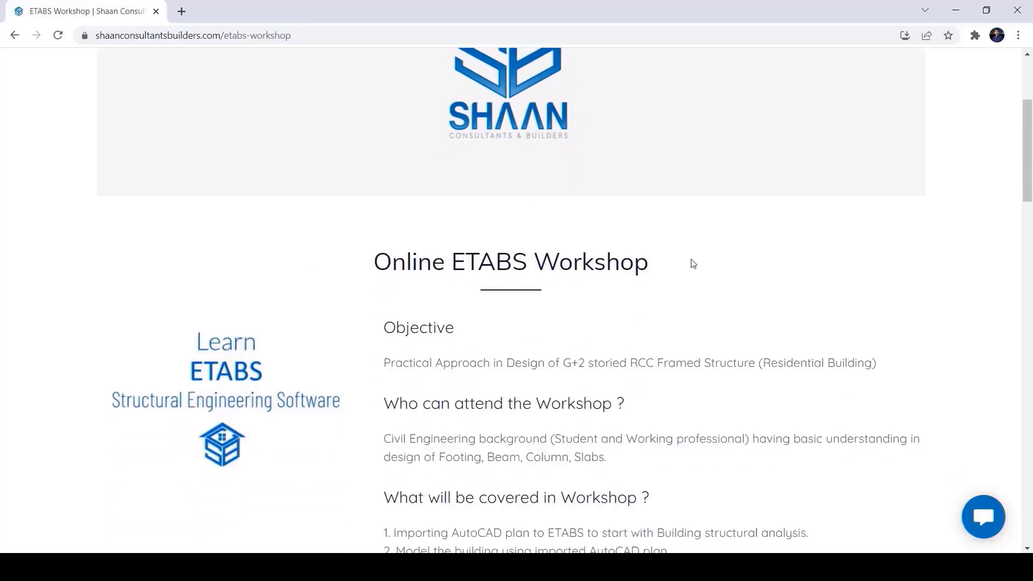
{"action": "scroll", "coordinate": [691, 264], "scroll_direction": "down", "scroll_amount": 3}
{"action": "scroll", "coordinate": [690, 263], "scroll_direction": "down", "scroll_amount": 3}
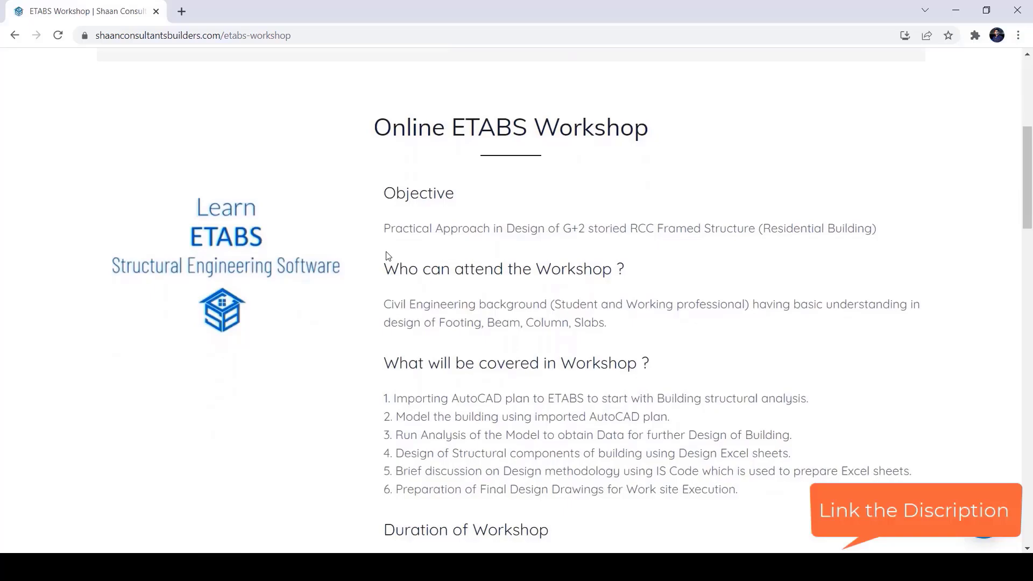